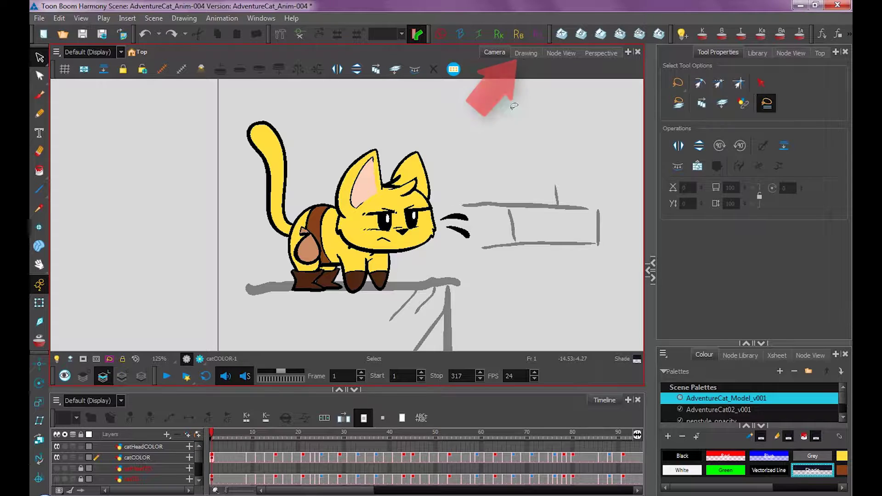
Step: Show catCOLOR alone in the Drawing view with strokes visible, switch to the Stroke tool, and save
left_click(520, 52)
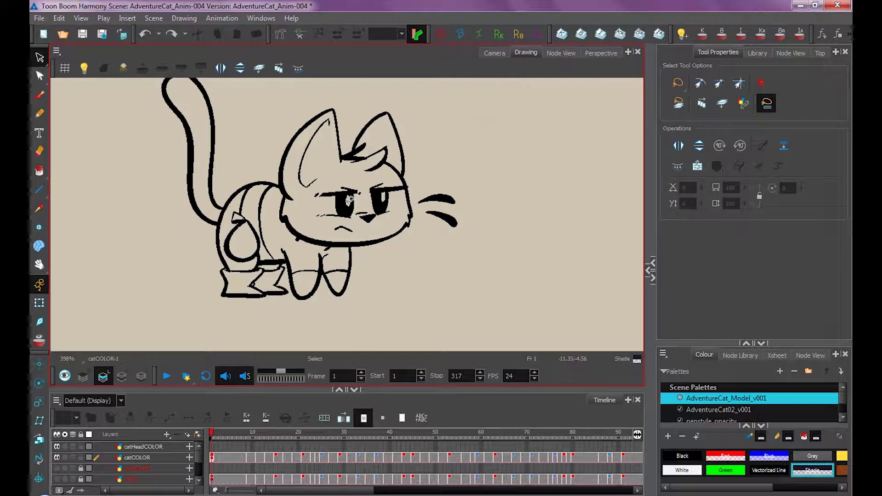
key("k")
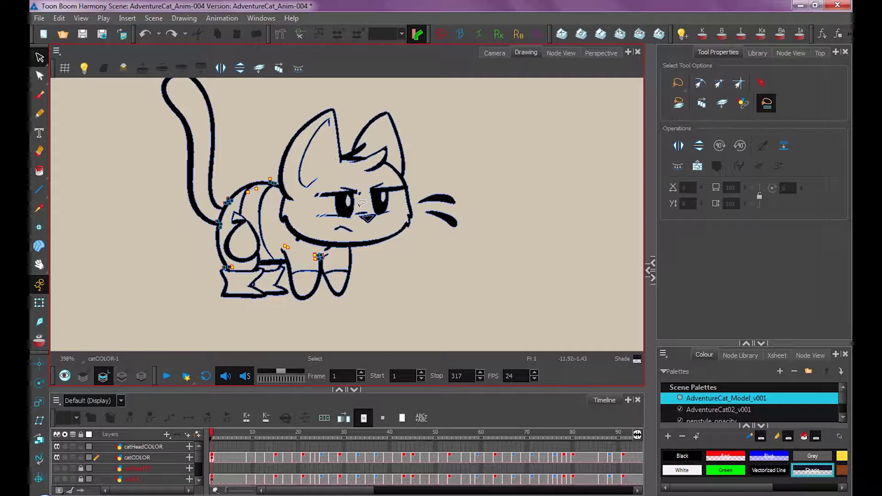
left_click(40, 171)
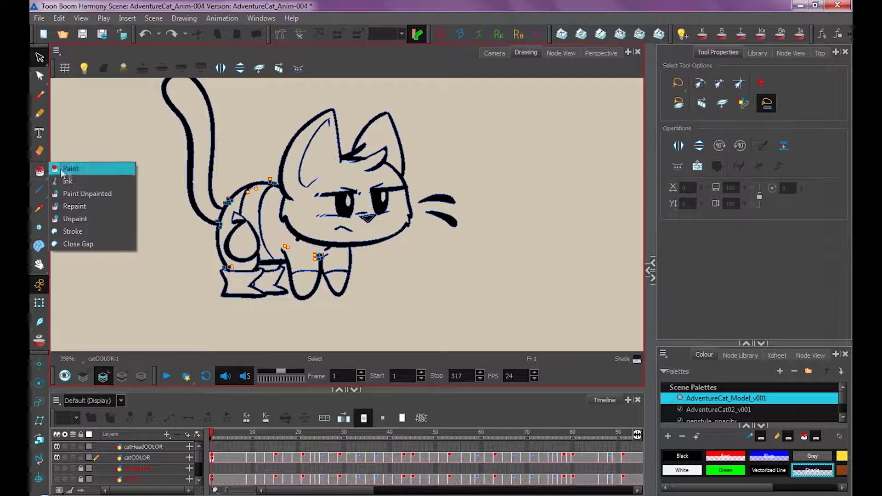
left_click(89, 231)
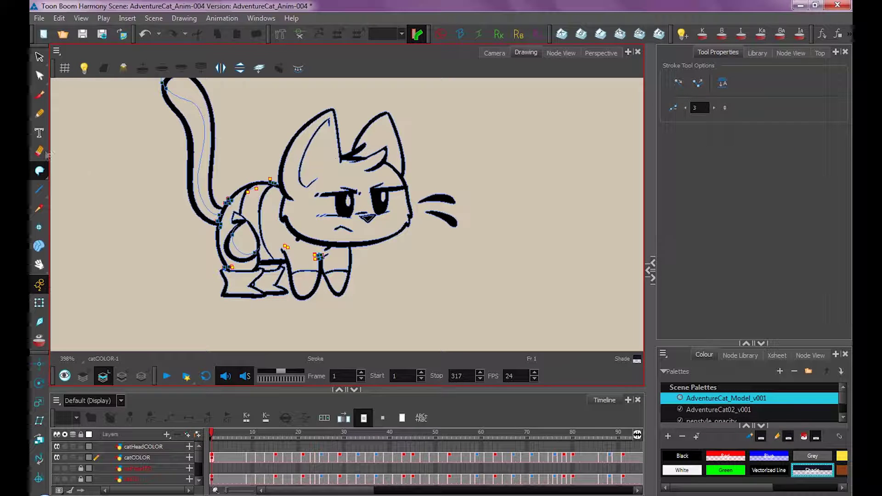
key("ctrl+s")
Step: Try a Shade fill in the cat's tail, then remove it and deselect the tail strokes
left_click(812, 470)
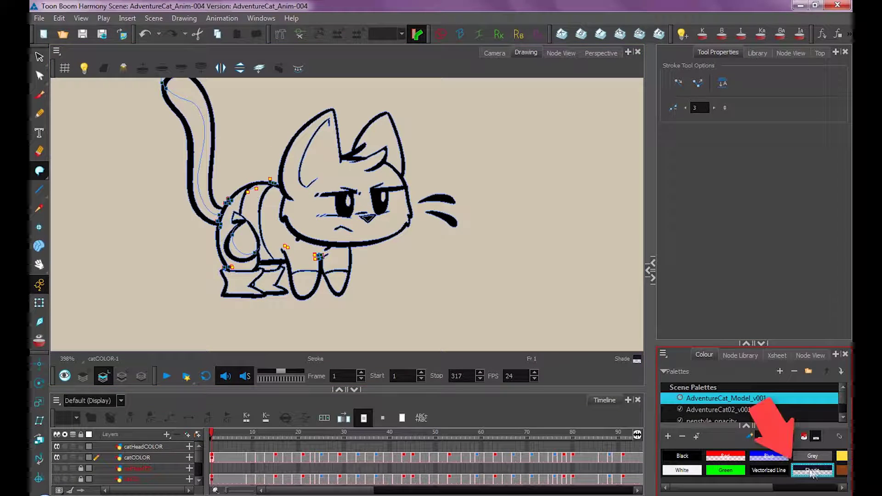
key("alt+i")
left_click(199, 205)
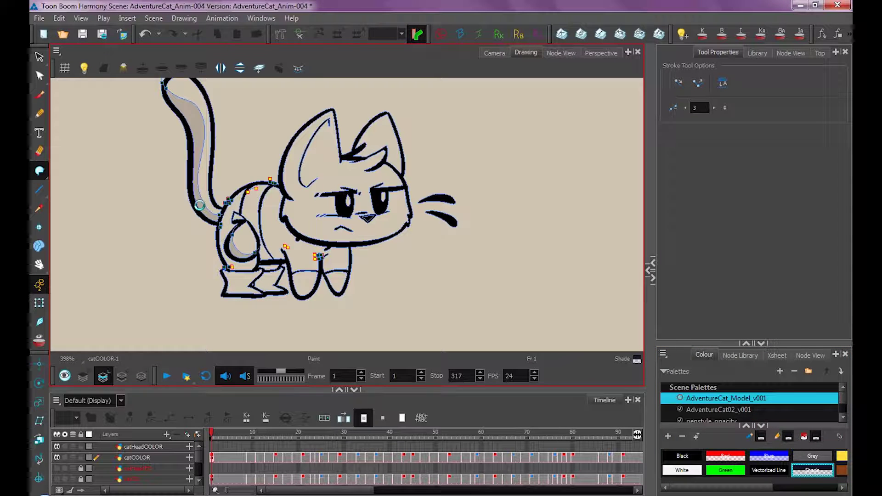
left_click(812, 471)
left_click(305, 221)
mouse_move(213, 434)
left_mouse_down()
mouse_move(322, 432)
mouse_move(211, 432)
left_mouse_up()
left_click(377, 260)
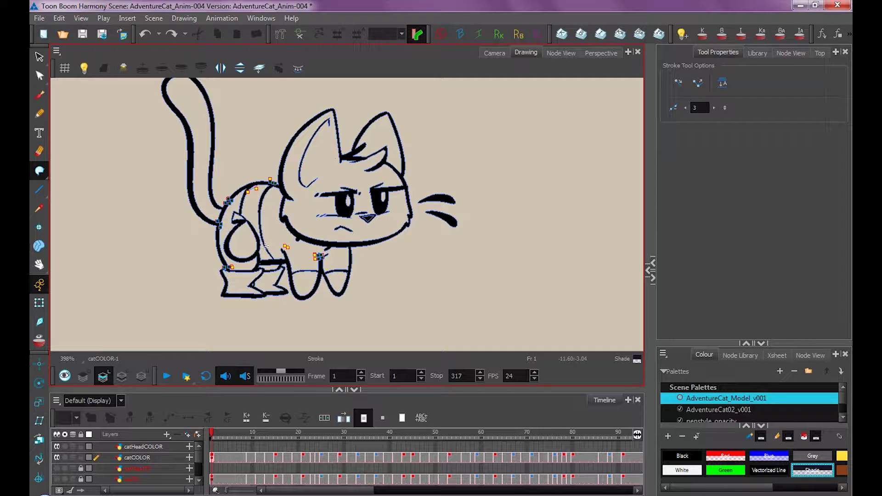
Step: Duplicate catCOLOR, move the copy above it, and rename it catSHADE
left_click(143, 456)
right_click(143, 456)
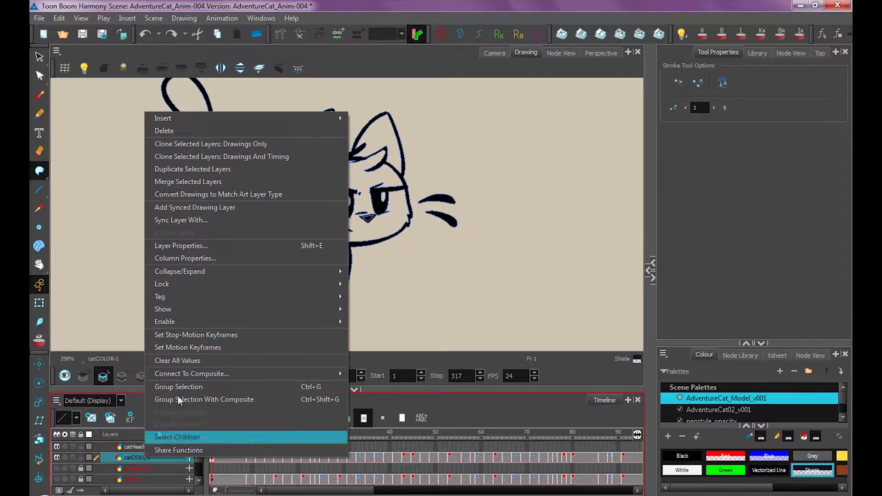
left_click(215, 170)
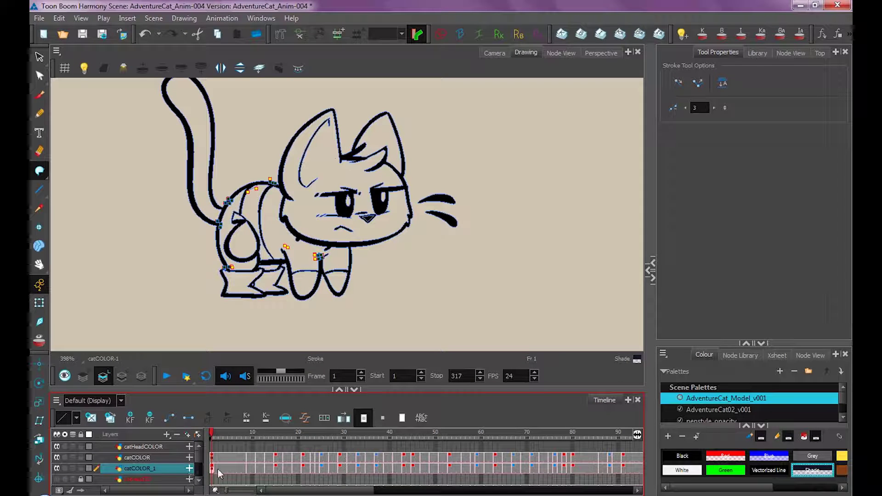
left_click_drag(145, 468, 151, 454)
double_click(151, 455)
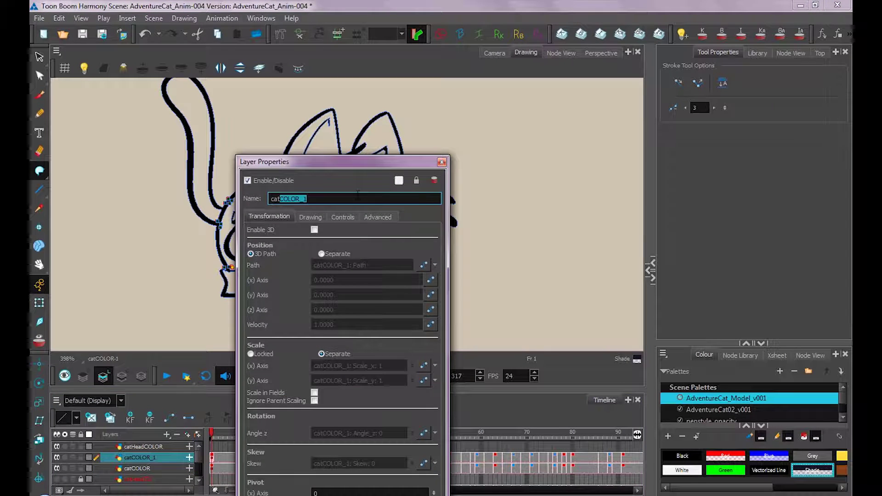
type("catSHADE")
key("Return")
Step: With the Paint tool on Apply to All Drawings, lasso-paint the whole artwork
left_click(40, 171)
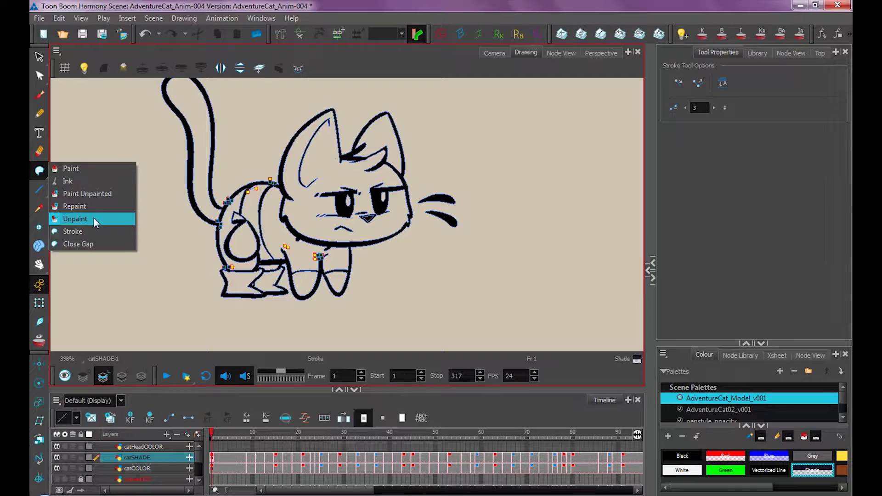
left_click(94, 219)
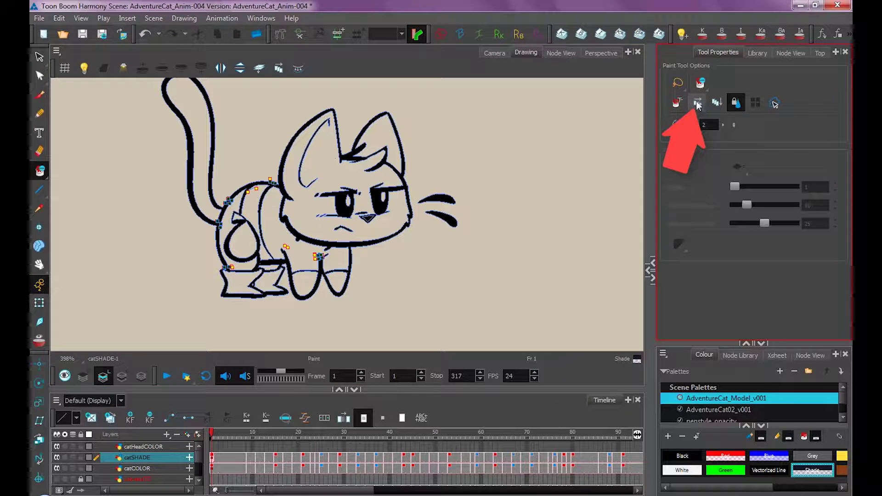
left_click(698, 102)
scroll(460, 261, "down", 8)
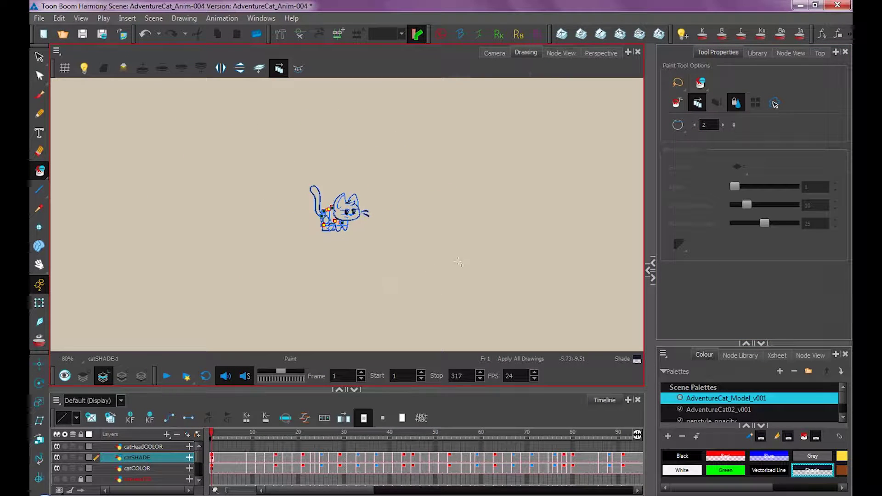
key("1")
key("1")
key("1")
key("1")
key("1")
key("space")
left_click_drag(558, 274, 437, 275)
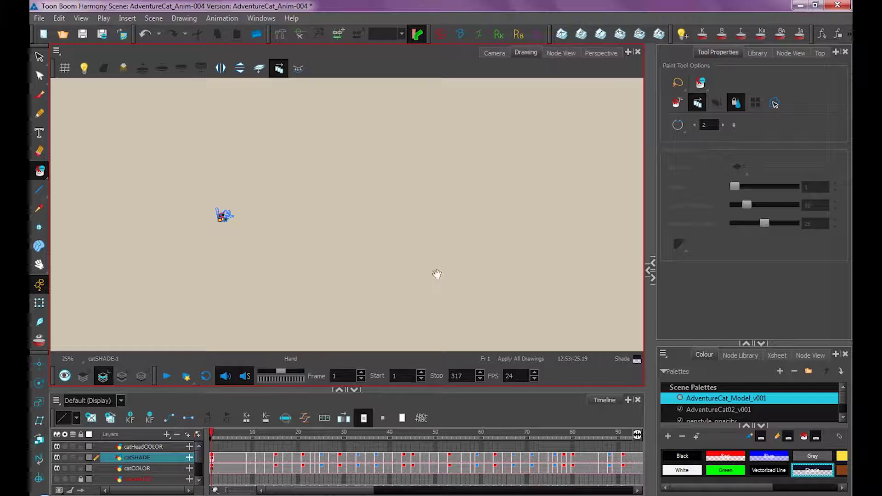
mouse_move(339, 332)
left_mouse_down()
mouse_move(565, 193)
mouse_move(91, 248)
mouse_move(556, 303)
left_mouse_up()
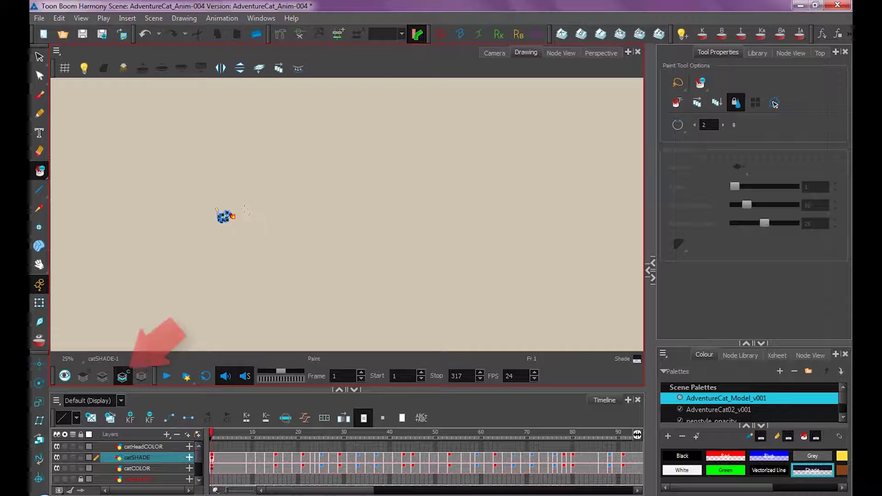
Step: Turn off gap closing and lasso-paint the entire artwork again
left_click(697, 103)
left_click(679, 125)
left_click(686, 141)
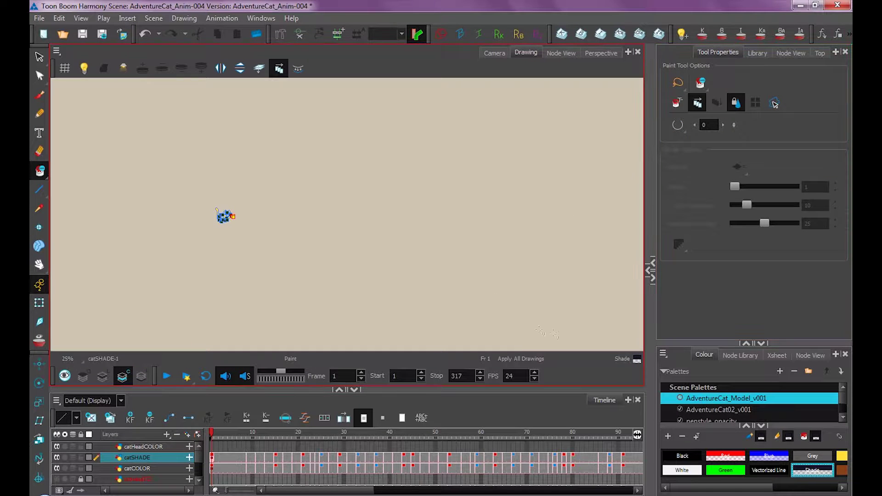
mouse_move(558, 340)
left_mouse_down()
mouse_move(609, 279)
mouse_move(592, 151)
mouse_move(440, 64)
mouse_move(86, 188)
mouse_move(166, 344)
mouse_move(577, 305)
mouse_move(606, 292)
left_mouse_up()
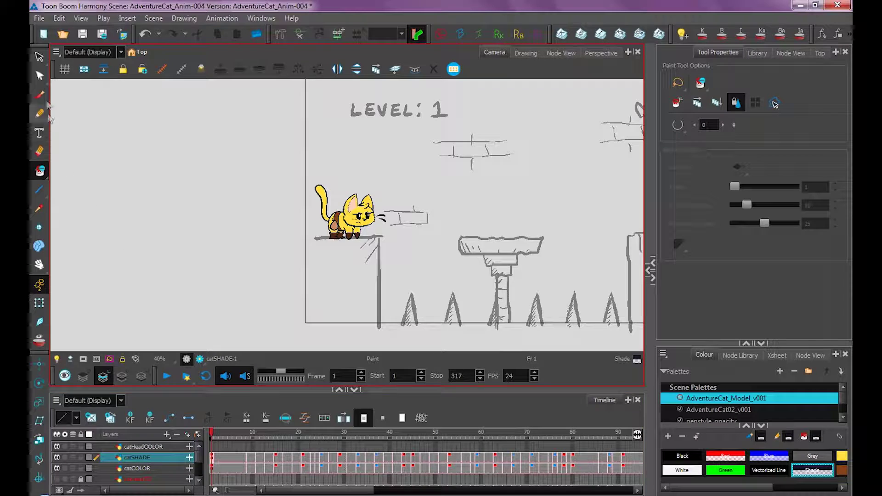
Step: Choose the Brush tool with Auto-Flatten and the 150-size preset, and paint a test X
left_click(40, 95)
scroll(347, 216, "up", 2)
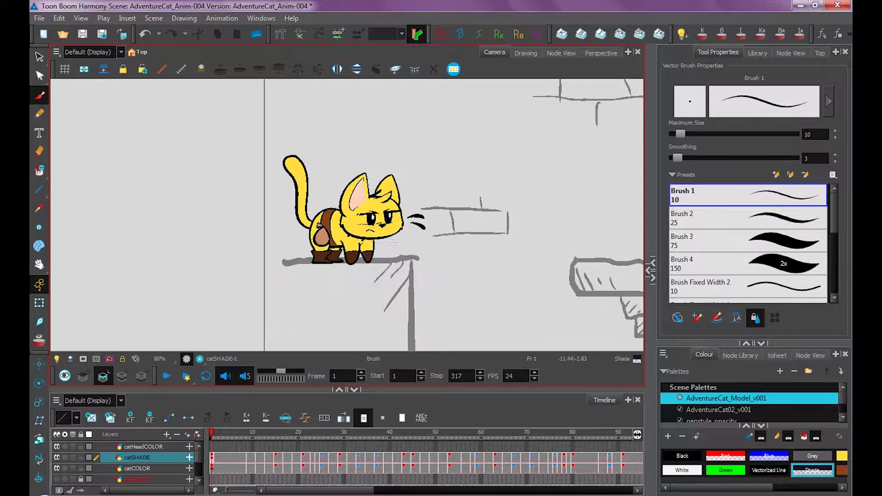
scroll(393, 242, "up", 2)
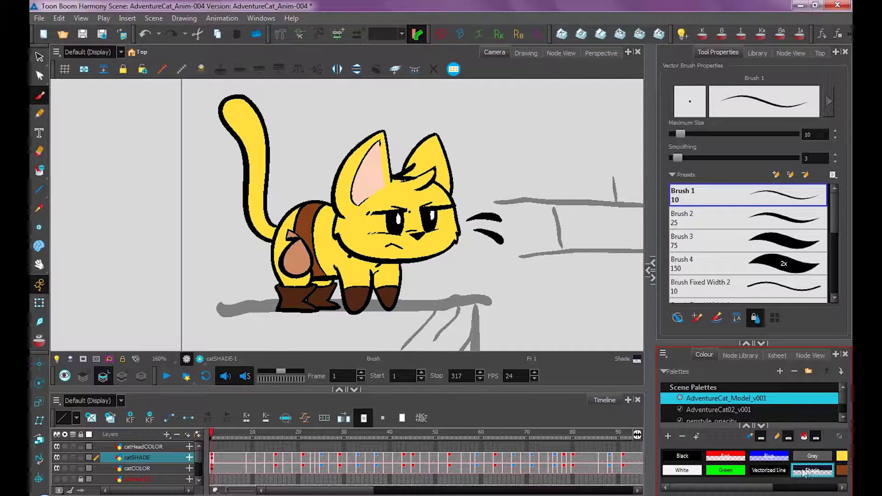
left_click(737, 324)
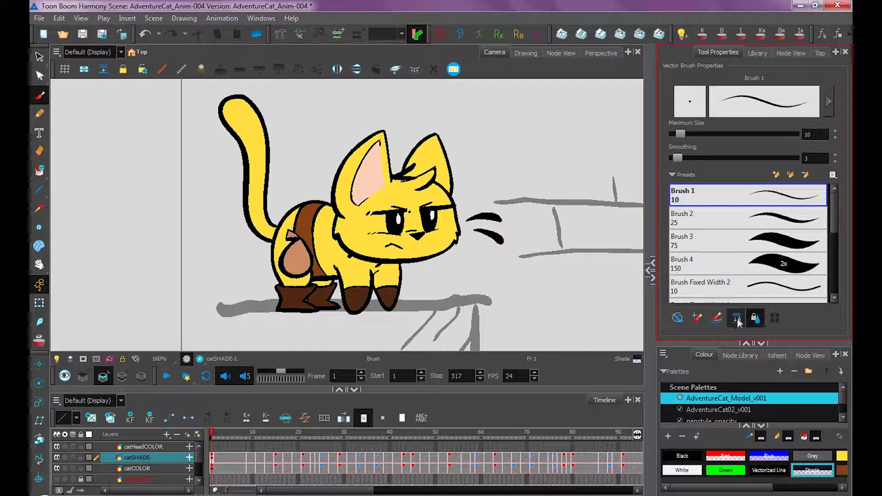
left_click(748, 263)
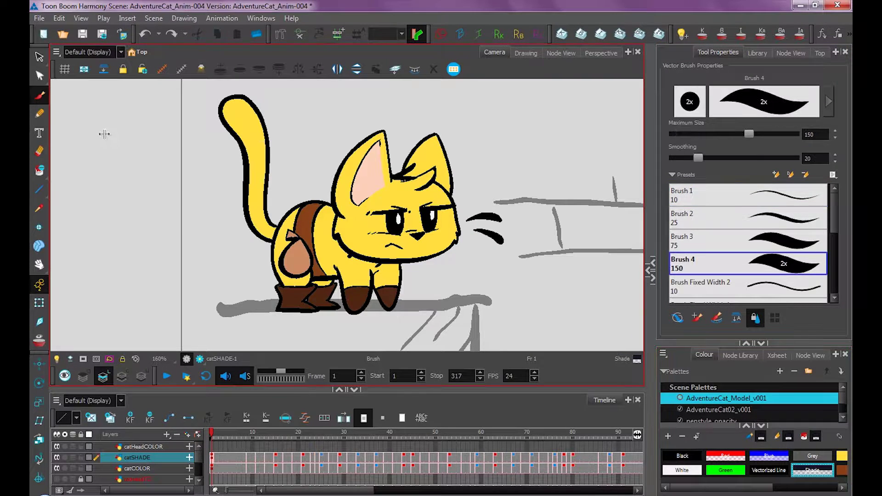
left_click_drag(103, 134, 199, 258)
left_click_drag(89, 285, 186, 108)
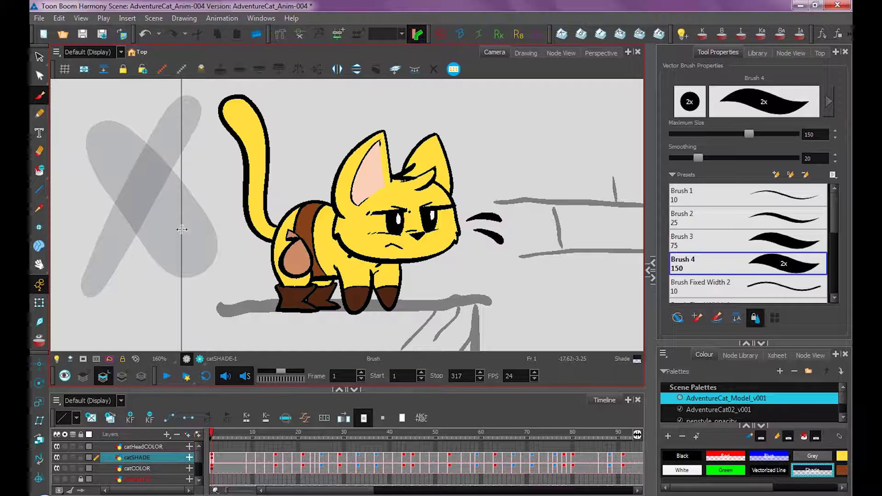
Step: Select the grey test X stroke, undo and redo it, and finish its diagonal
key("s")
left_click(182, 195)
key("ctrl+z")
key("ctrl+z")
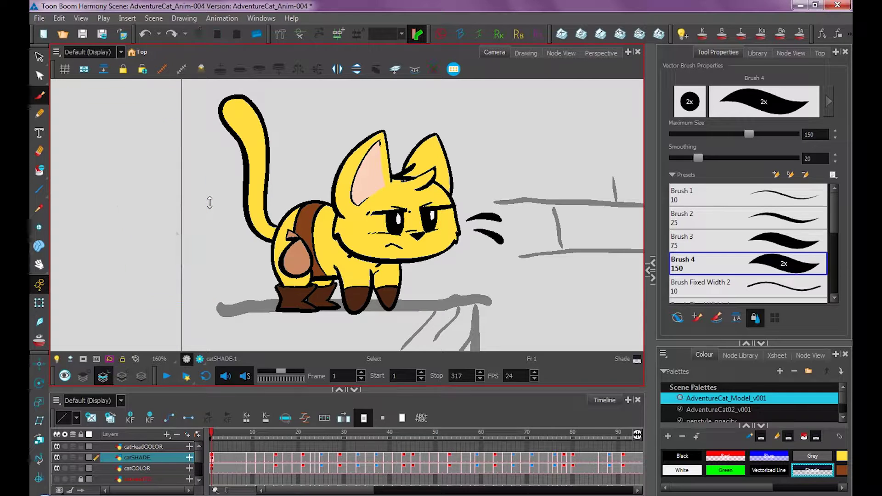
key("ctrl+shift+z")
key("ctrl+shift+z")
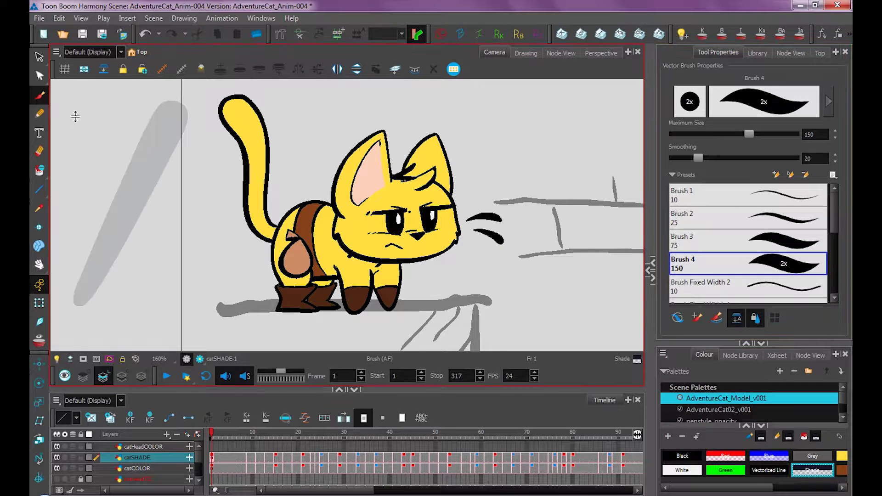
left_click_drag(177, 273, 177, 273)
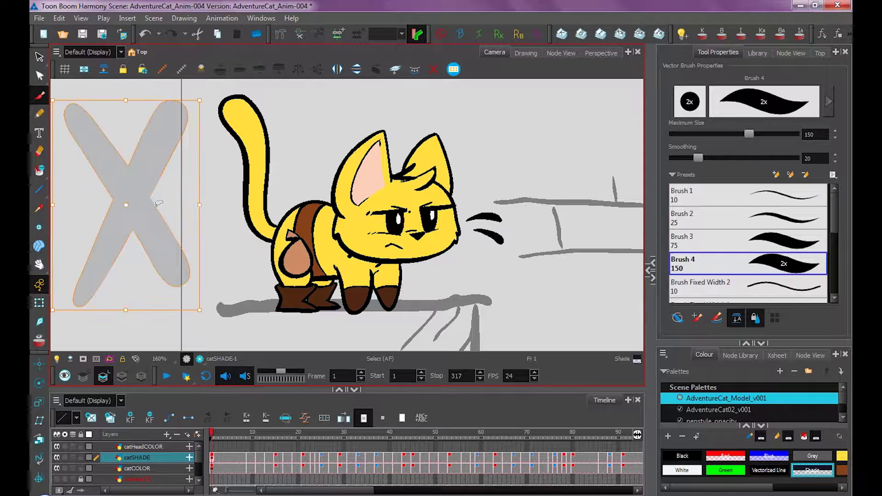
Step: Brush shade on the cat's lower face, around its eyes and inside its right ear
mouse_move(449, 233)
left_mouse_down()
mouse_move(407, 255)
mouse_move(361, 246)
mouse_move(338, 189)
mouse_move(384, 133)
left_mouse_up()
mouse_move(426, 221)
left_mouse_down()
mouse_move(396, 230)
mouse_move(437, 232)
left_mouse_up()
mouse_move(434, 137)
left_mouse_down()
mouse_move(412, 162)
mouse_move(434, 177)
mouse_move(434, 169)
mouse_move(410, 189)
left_mouse_up()
left_click(736, 318)
mouse_move(114, 106)
left_mouse_down()
mouse_move(107, 129)
mouse_move(117, 227)
mouse_move(156, 248)
mouse_move(158, 303)
left_mouse_up()
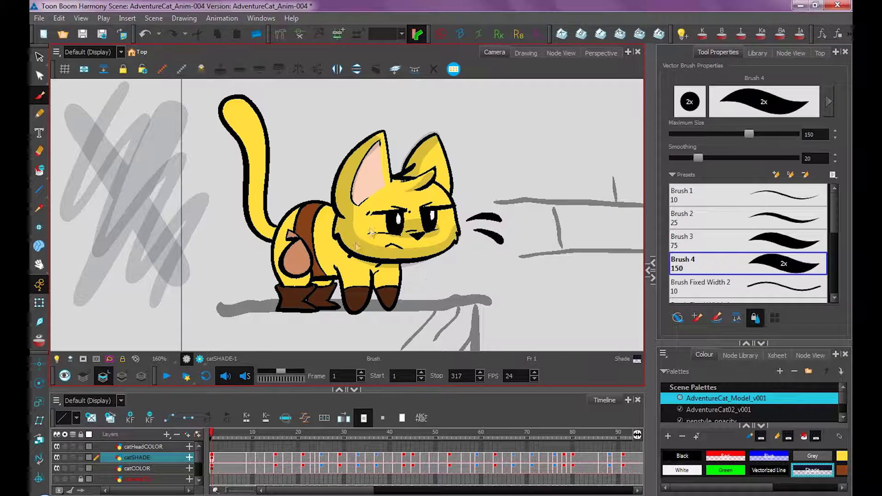
key("ctrl+z")
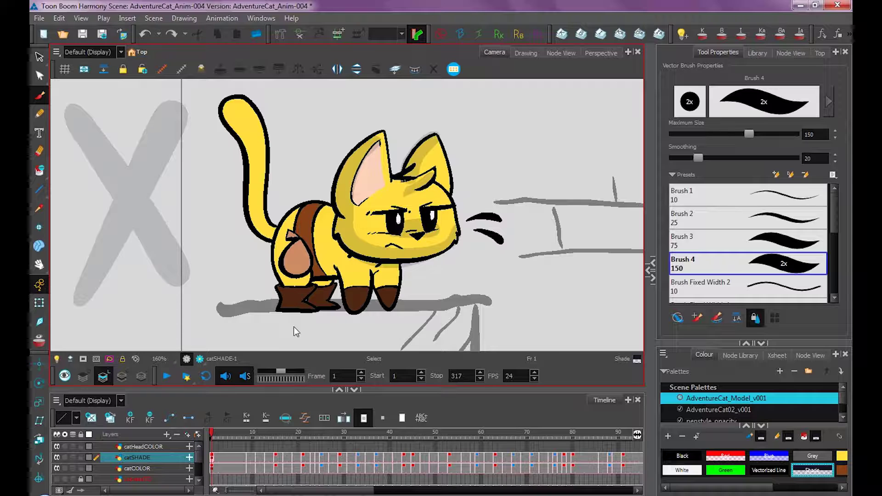
key("ctrl+z")
key("ctrl+z")
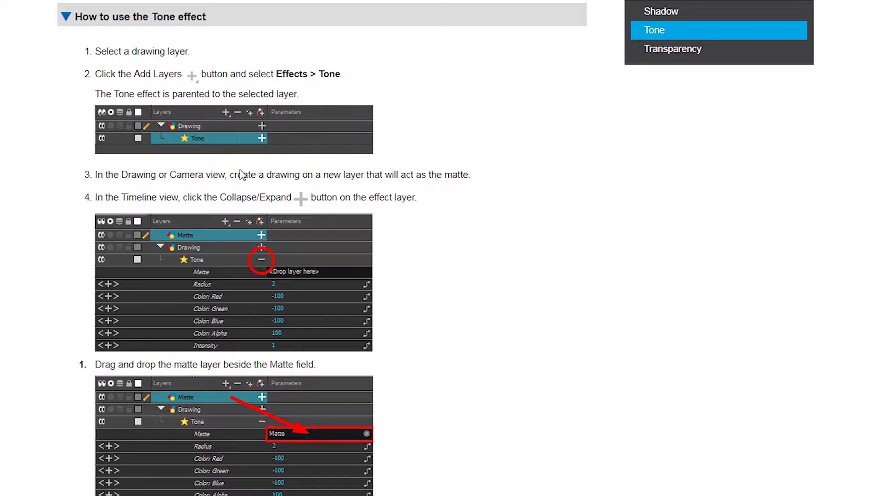
Step: Scroll the Tone help page to step 5 on blur type, radius and tone colour
scroll(516, 165, "down", 3)
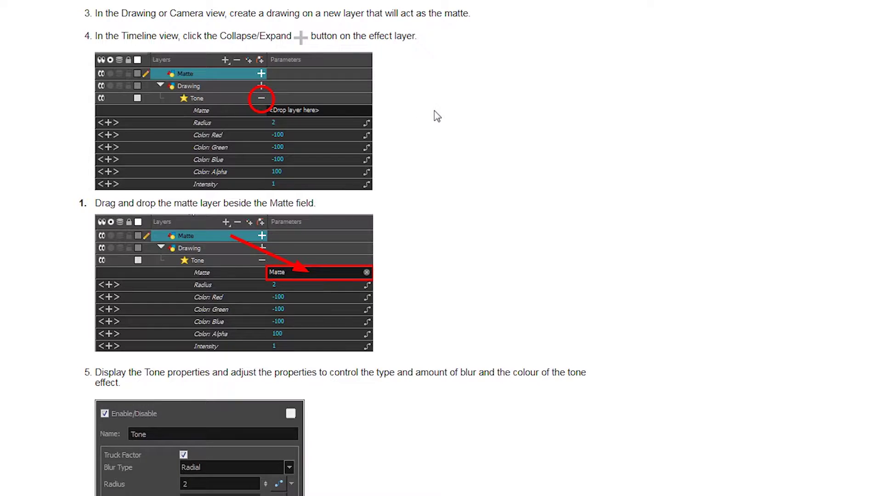
scroll(427, 98, "down", 4)
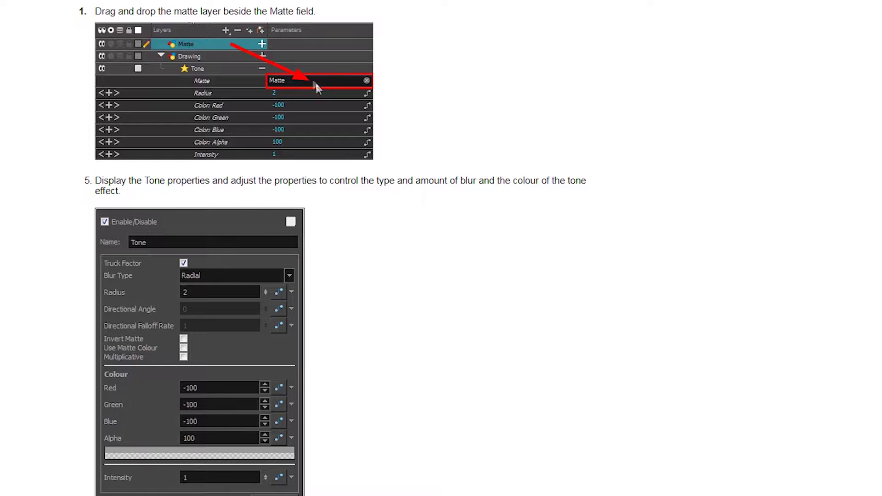
scroll(294, 92, "down", 1)
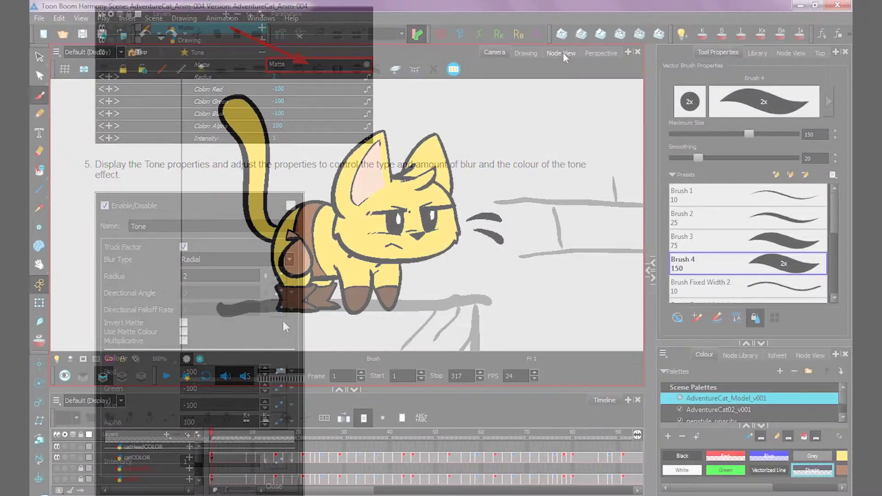
Step: Return to the Node View and pan to reveal the BG and Colour-Card nodes
left_click(561, 52)
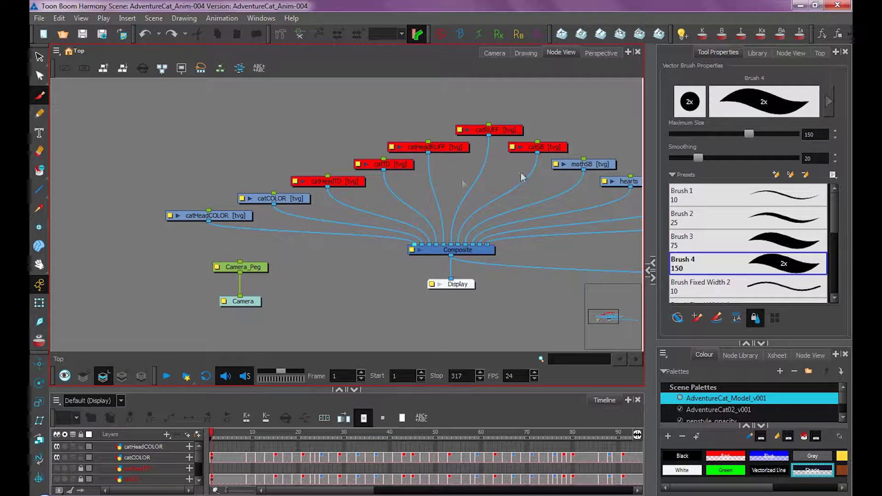
left_click_drag(514, 276, 458, 286)
scroll(458, 286, "down", 1)
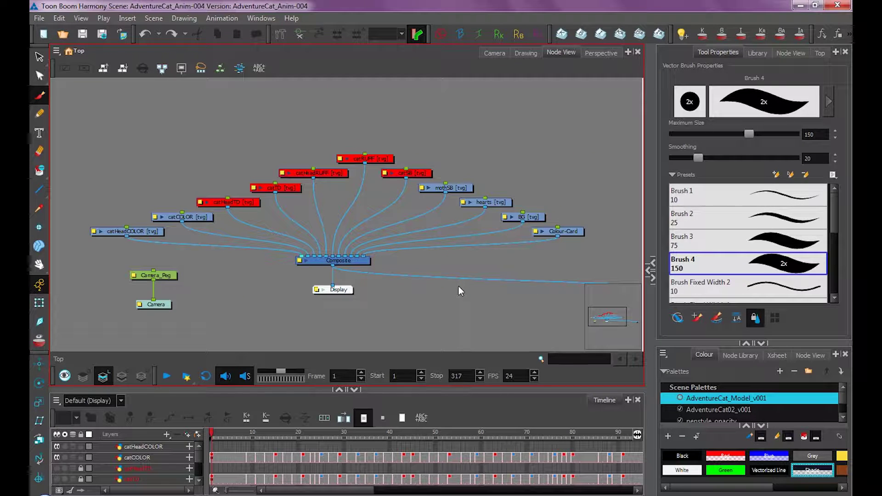
scroll(458, 286, "down", 1)
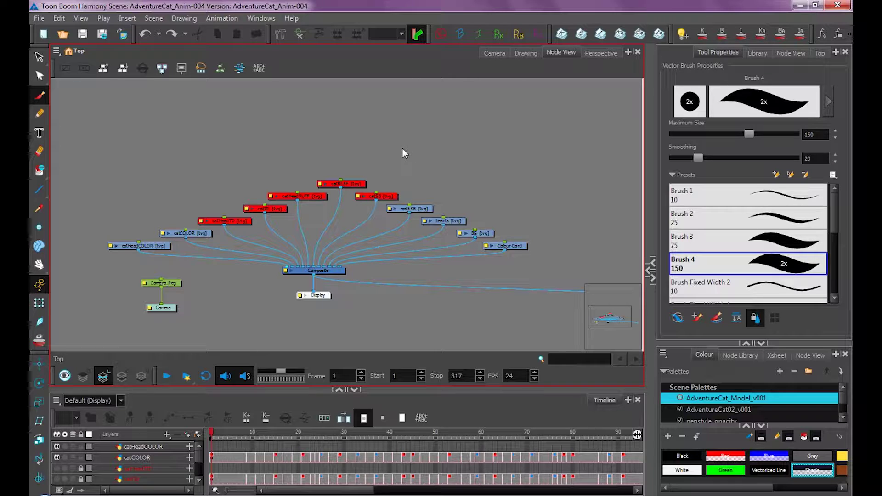
left_click_drag(383, 275, 411, 273)
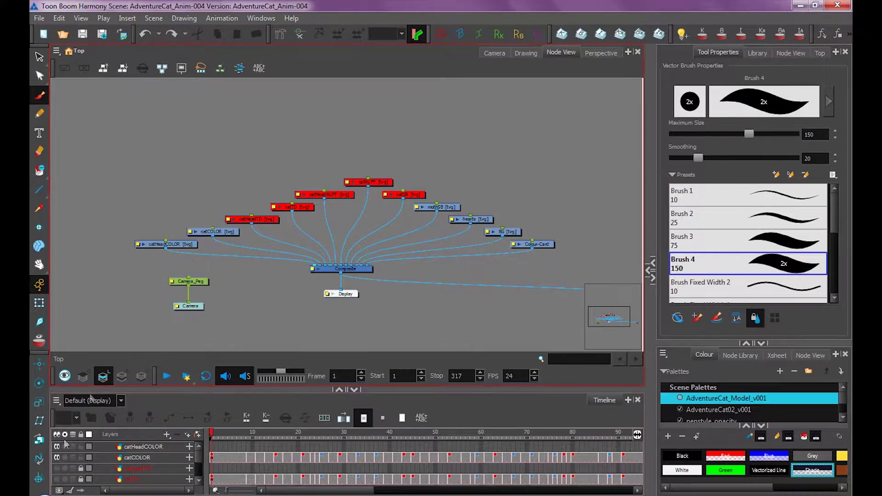
Step: Toggle the catHeadTD layer on and off and resize the timeline to check layers
left_click(56, 467)
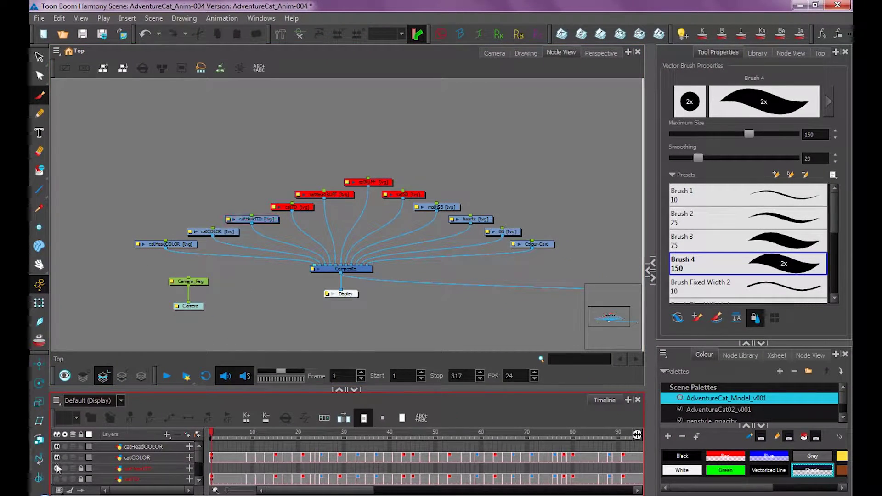
left_click(56, 467)
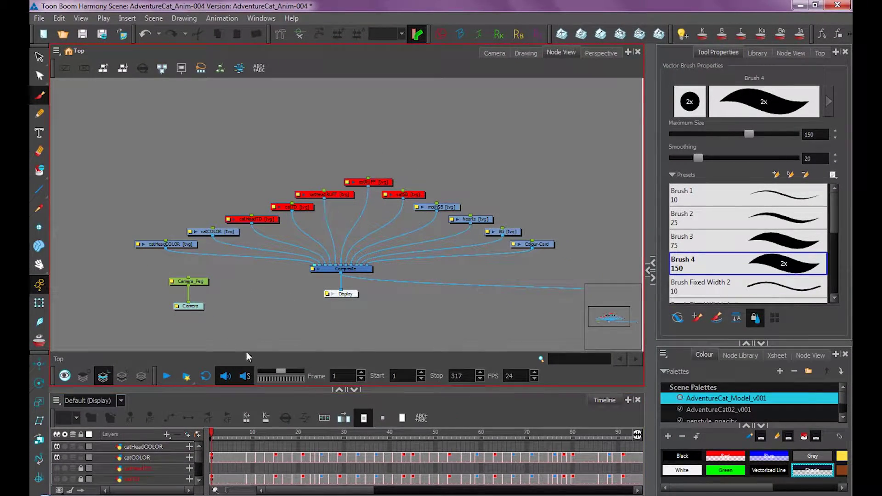
left_click_drag(248, 388, 248, 286)
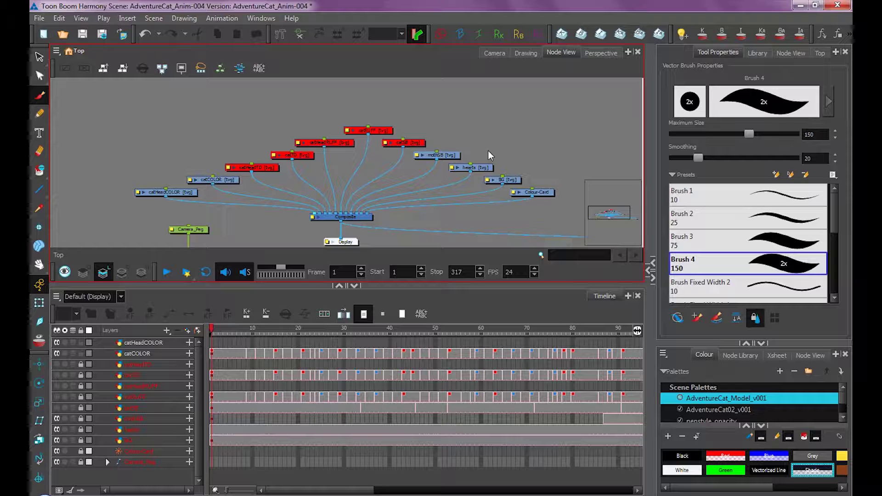
left_click_drag(316, 286, 309, 383)
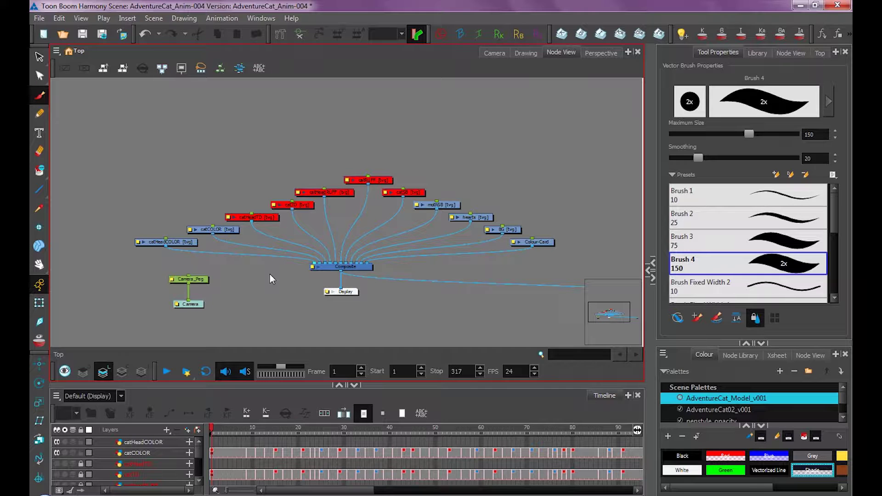
Step: Move the five red nodes up-right and shift catCOLOR and catHeadCOLOR apart
left_click_drag(236, 125, 395, 217)
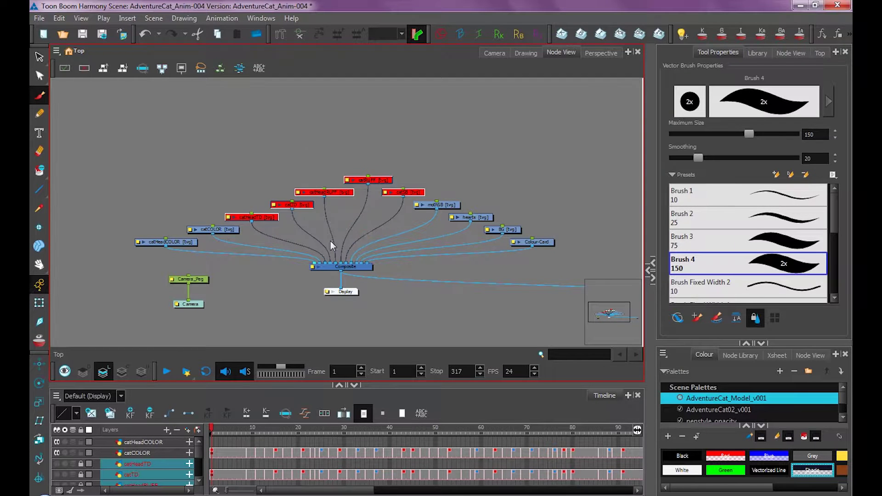
left_click_drag(265, 216, 448, 127)
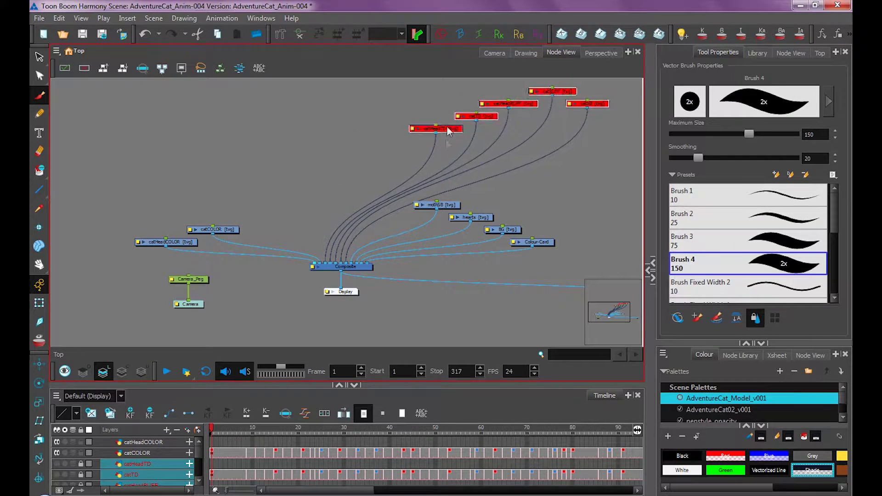
left_click(305, 190)
left_click_drag(232, 235, 333, 193)
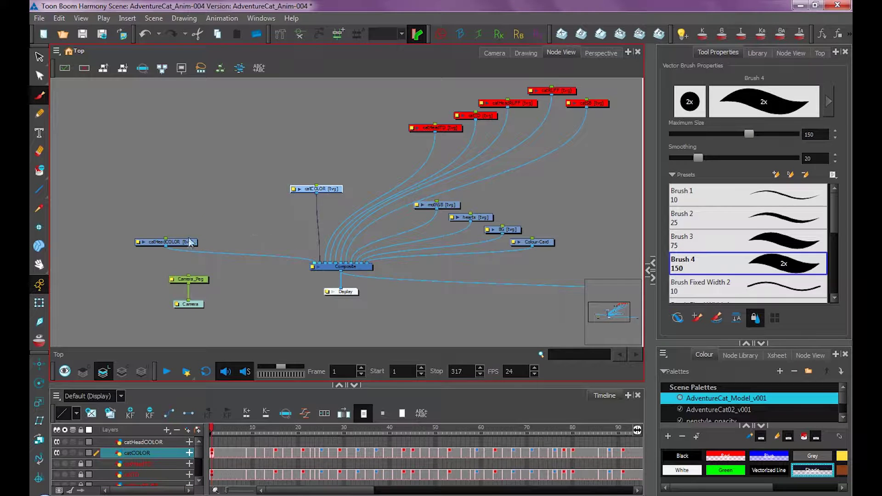
left_click_drag(190, 245, 300, 178)
left_click(321, 178)
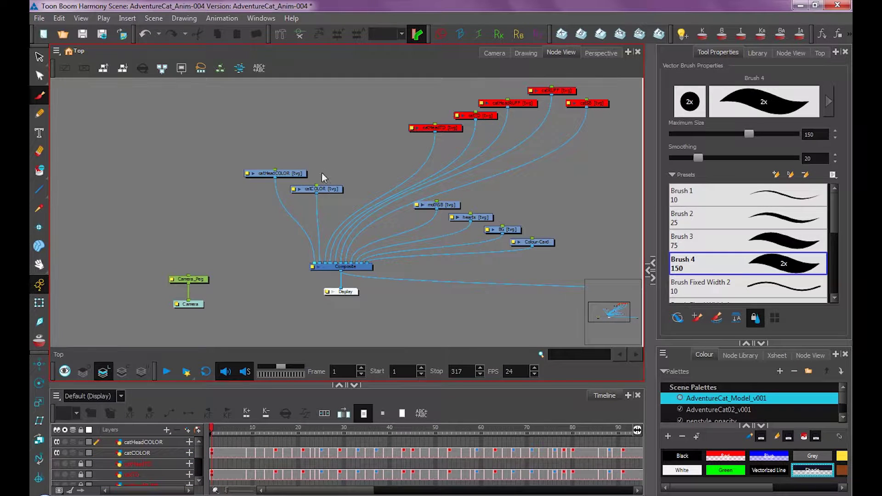
Step: Expand catHeadCOLOR and catCOLOR thumbnails at frame 260 and place them side by side
scroll(321, 195, "up", 3)
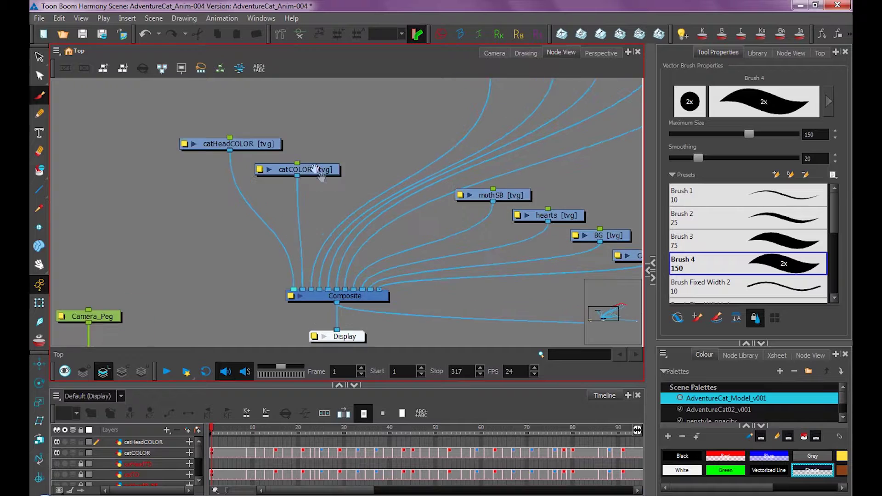
left_click(223, 167)
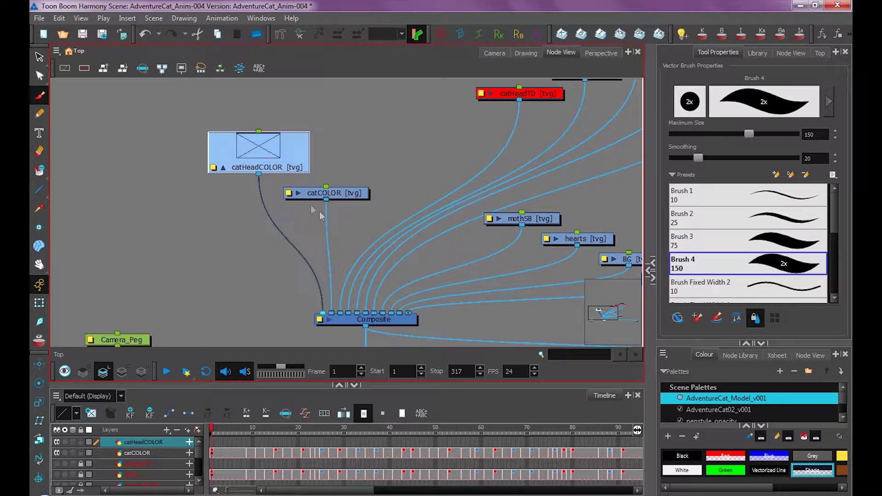
left_click(298, 192)
left_click_drag(350, 194, 351, 239)
left_click(351, 217)
left_click_drag(322, 491, 606, 491)
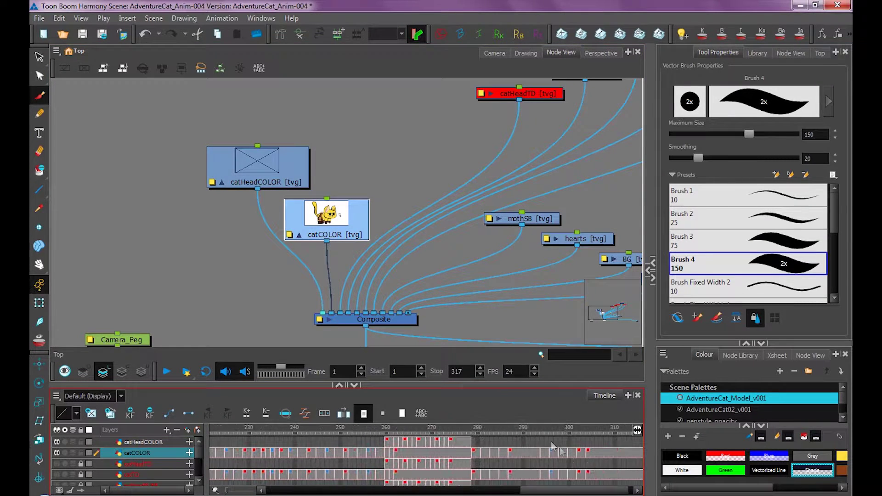
left_click(267, 176)
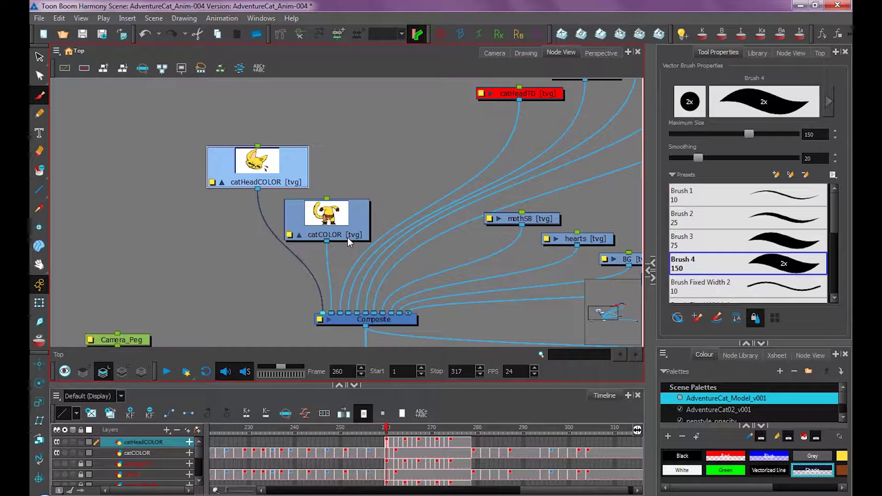
left_click_drag(347, 237, 389, 165)
Step: Line up catHeadCOLOR beside catCOLOR and deselect them
left_click_drag(286, 180, 272, 151)
left_click_drag(394, 146, 387, 133)
left_click_drag(264, 152, 270, 152)
left_click(317, 184)
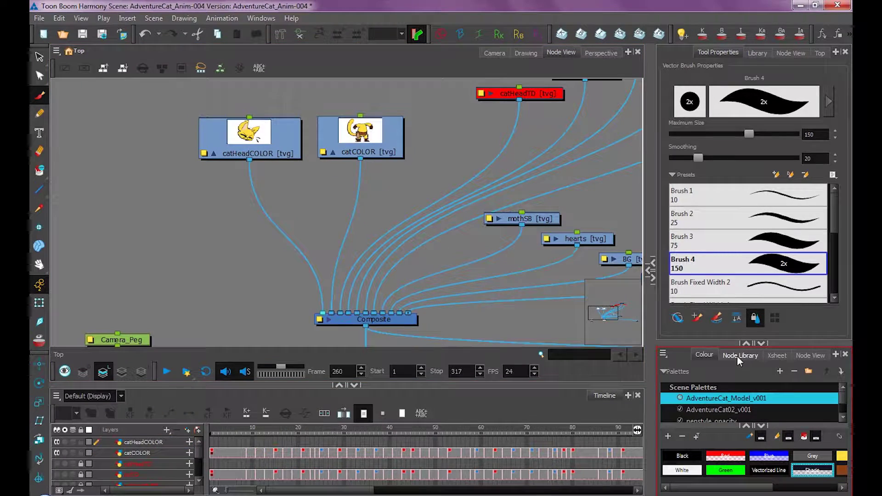
Step: Search the Node Library for 'tone' and add the Tone node to Favorites
left_click(738, 357)
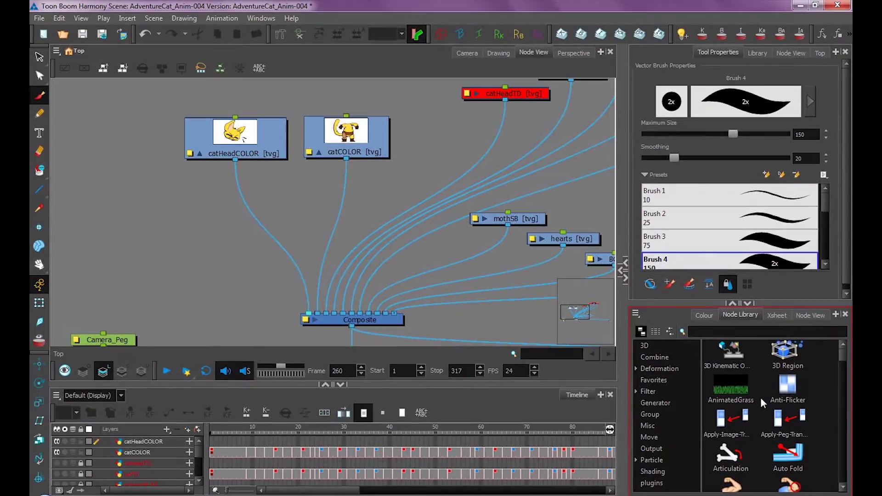
left_click(260, 18)
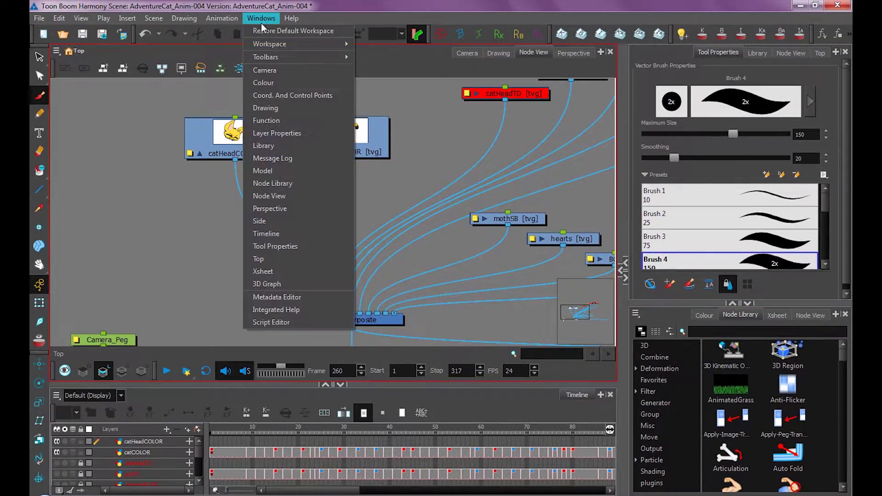
left_click(292, 184)
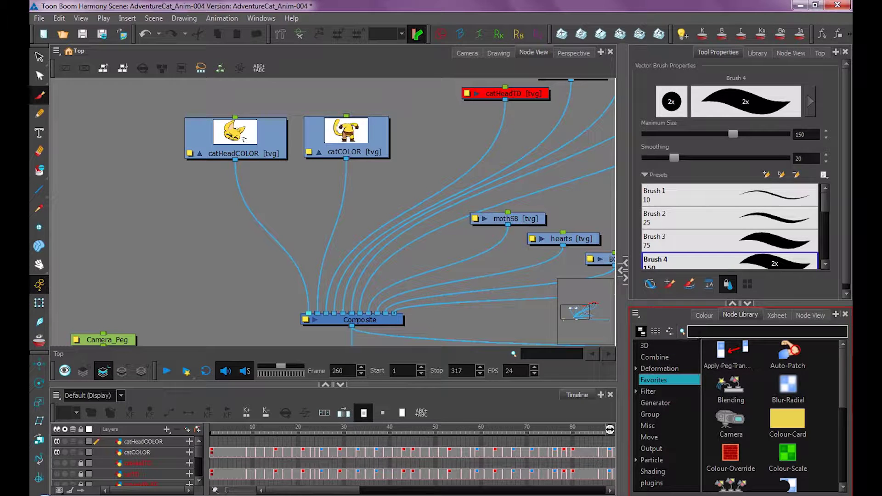
left_click(698, 336)
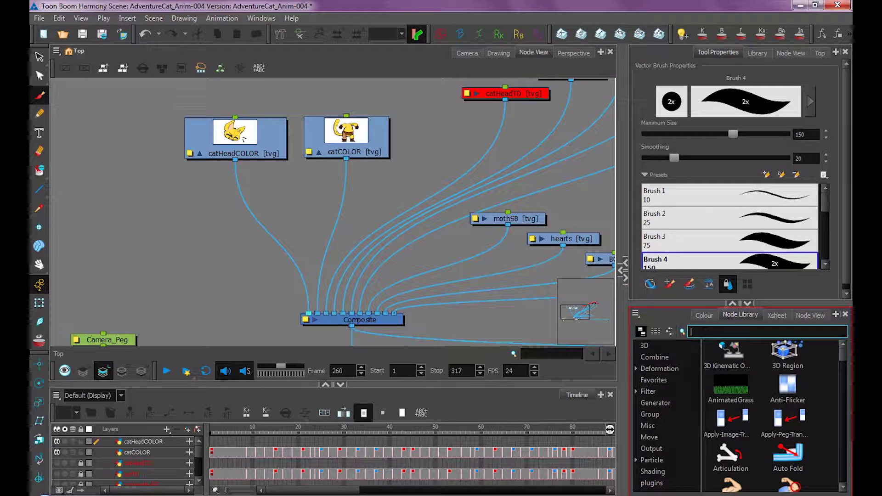
type("tone")
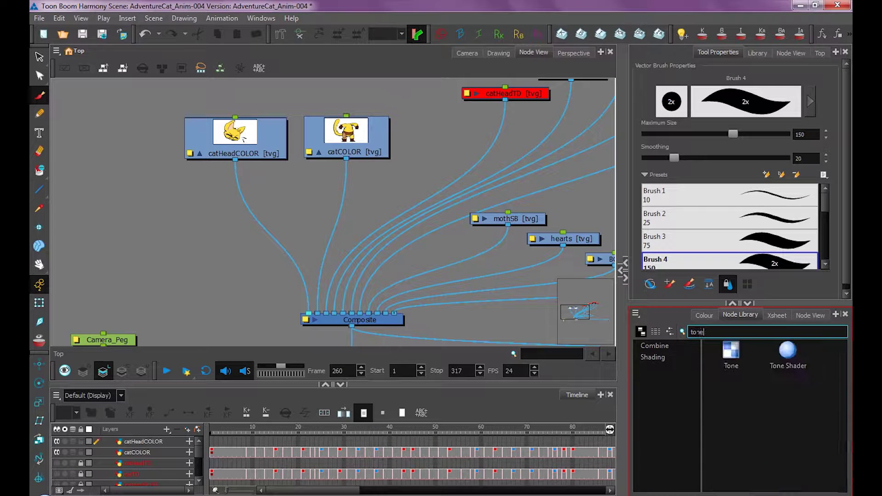
left_click(739, 357)
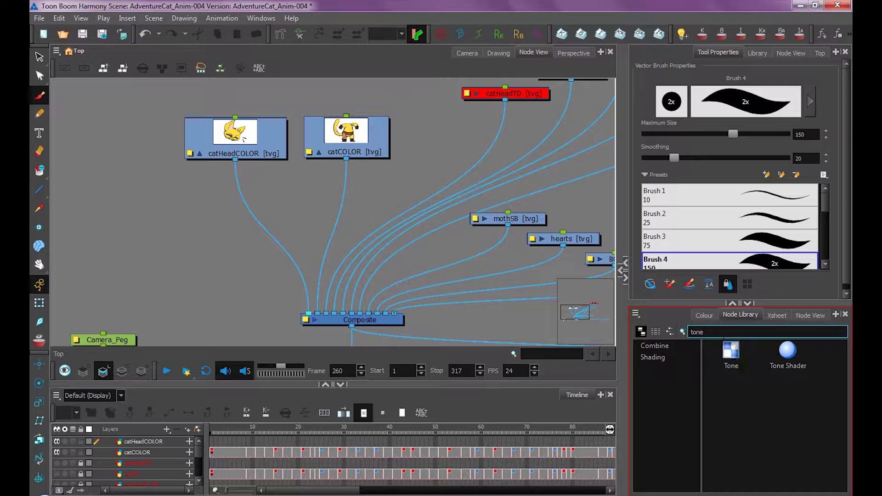
key("BackSpace")
left_click(652, 357)
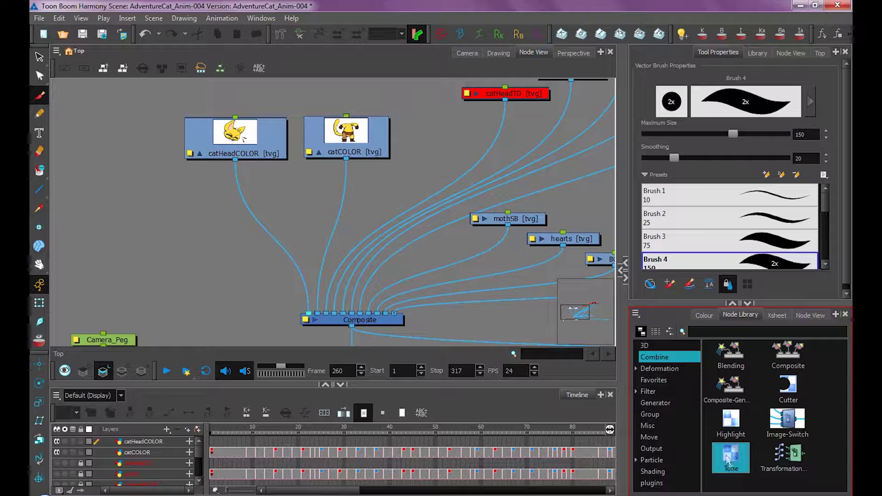
left_click_drag(734, 459, 662, 380)
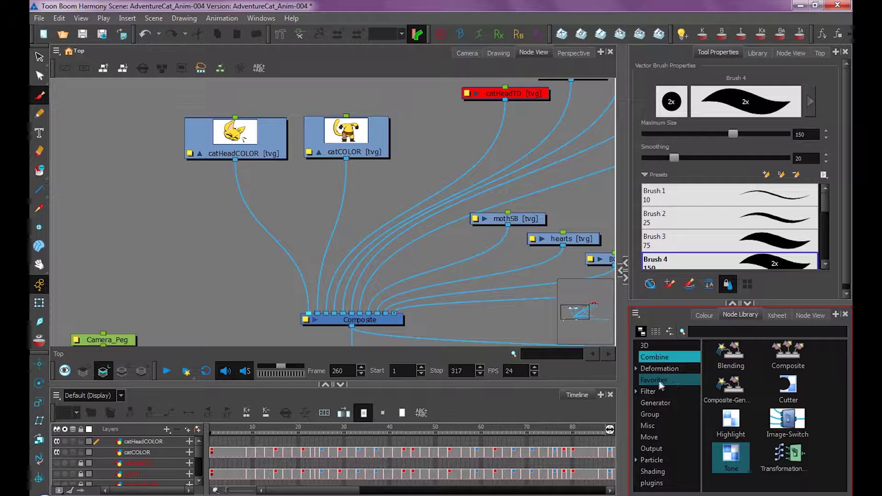
Step: Drag two Tone nodes from Favorites below the colour nodes
left_click(657, 379)
scroll(837, 431, "down", 5)
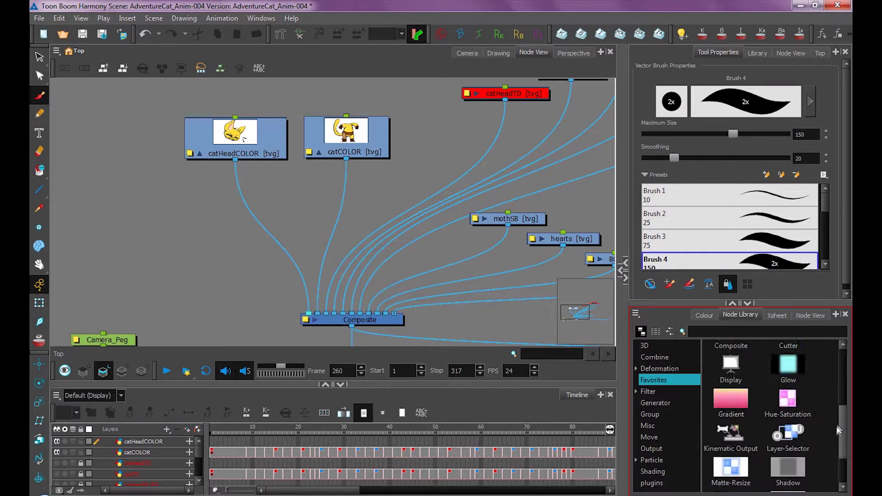
left_click_drag(837, 428, 829, 461)
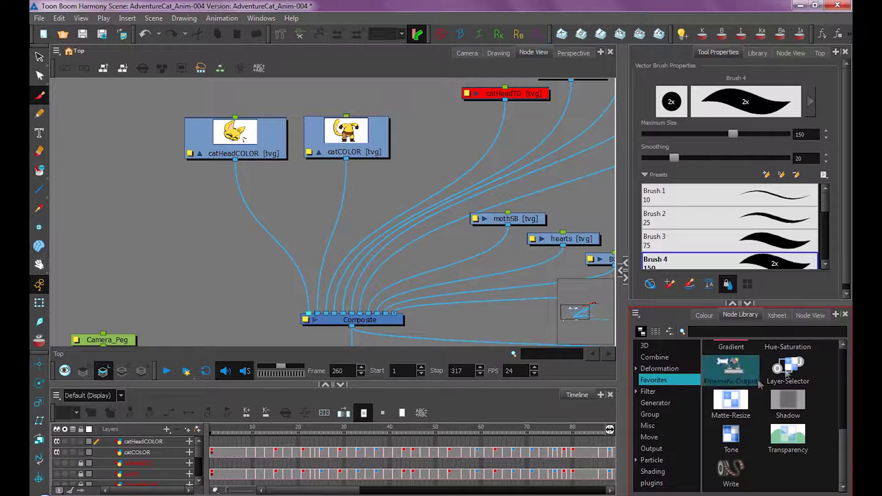
left_click_drag(730, 438, 299, 211)
left_click_drag(731, 439, 184, 216)
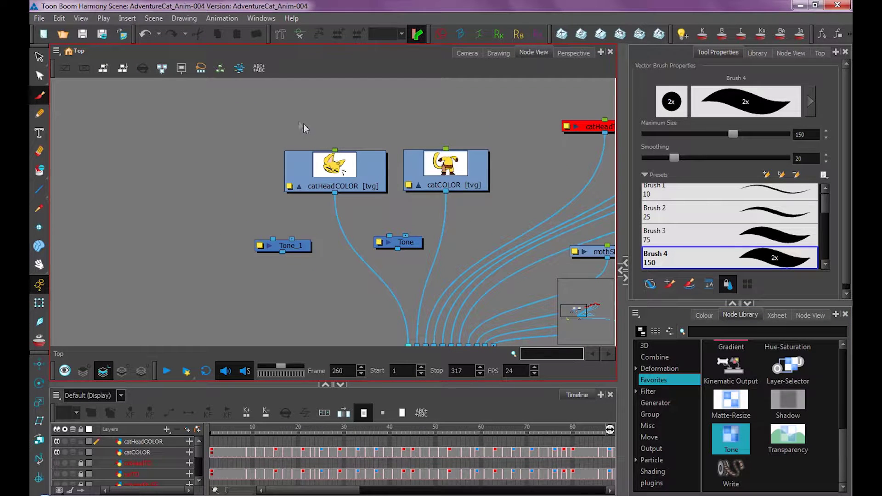
left_click_drag(304, 128, 483, 215)
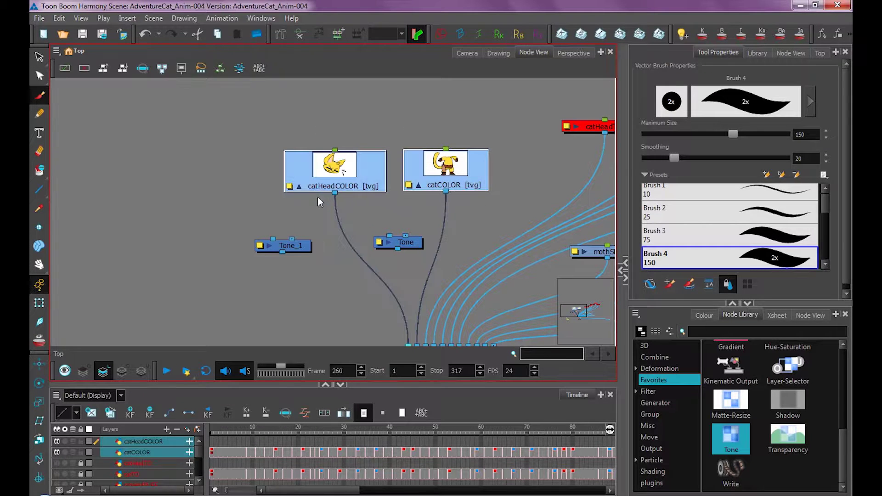
Step: Duplicate the two colour nodes and rename the catCOLOR copy catSHADE
left_click(59, 18)
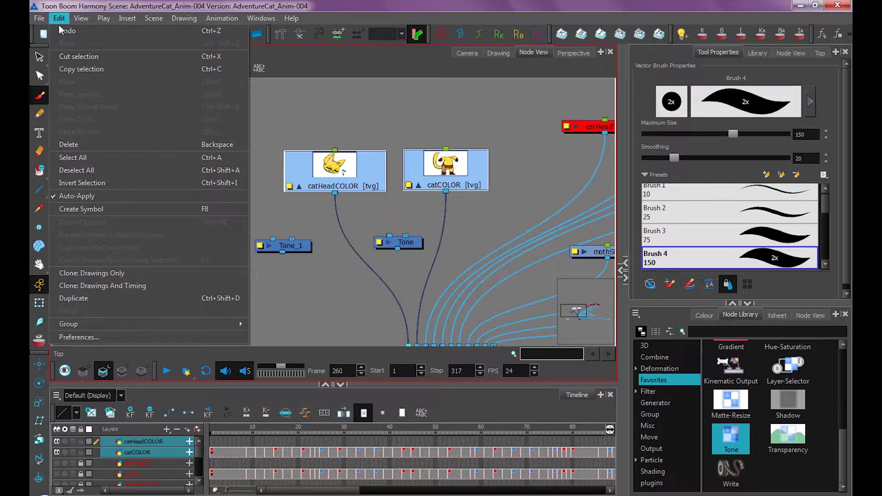
left_click(205, 298)
double_click(409, 264)
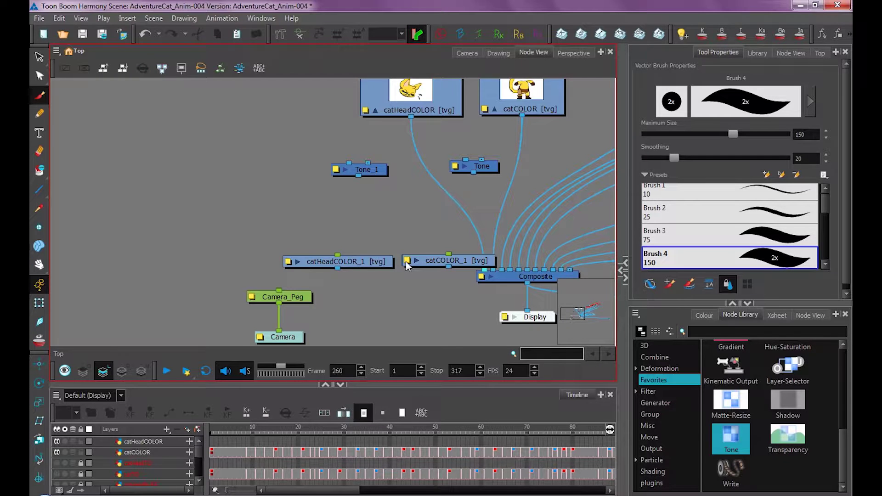
double_click(358, 199)
type("catS")
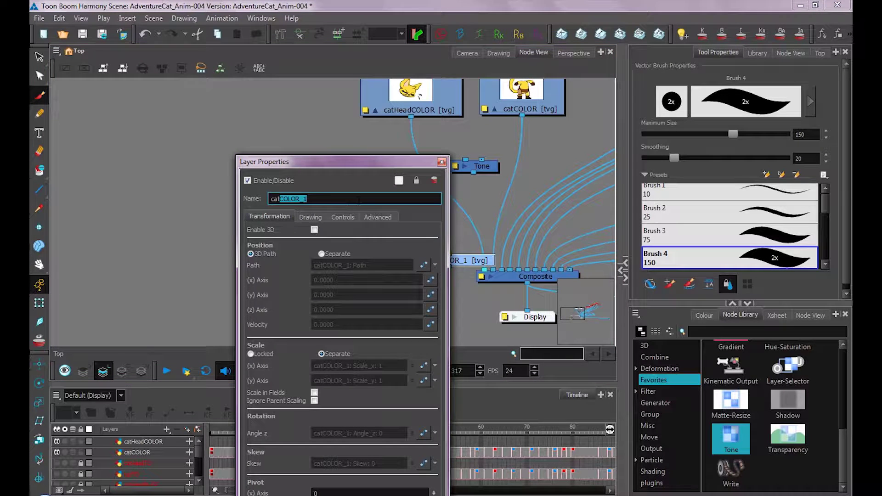
type("HADE")
key("Return")
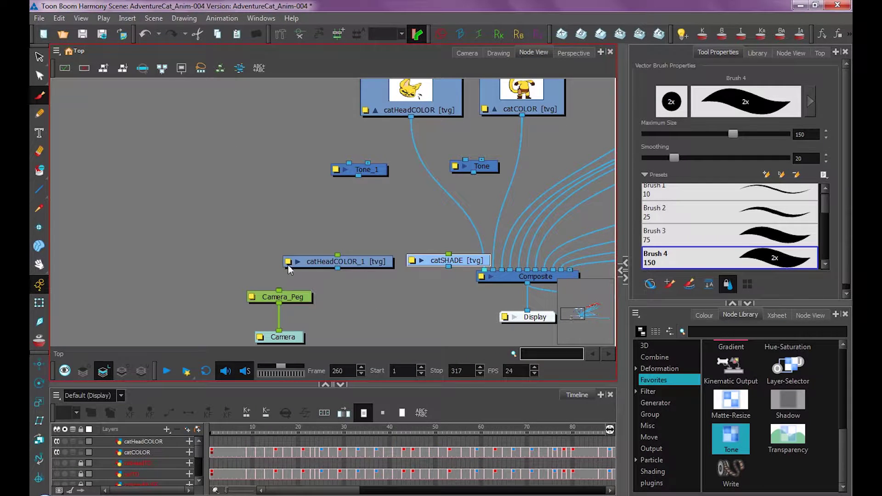
Step: Rename the head copy catHeadSHADE, place catSHADE beside it, and recentre the Composite
double_click(284, 261)
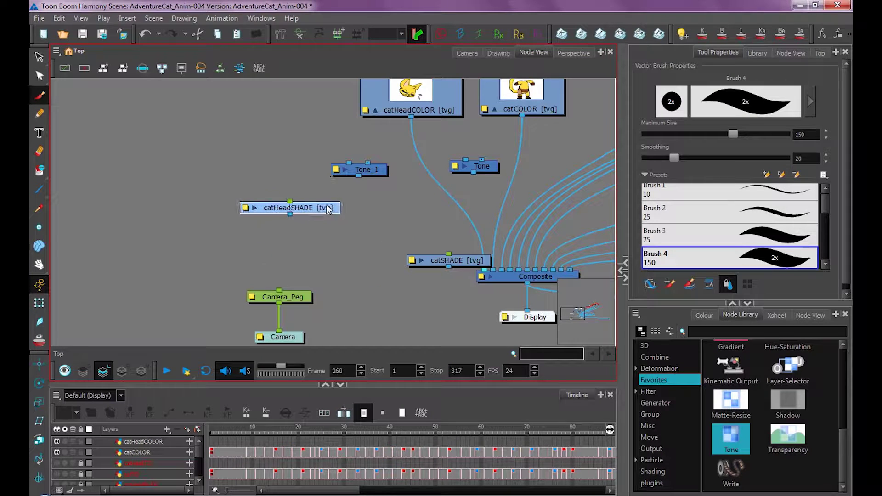
left_click_drag(447, 260, 390, 207)
left_click(530, 275)
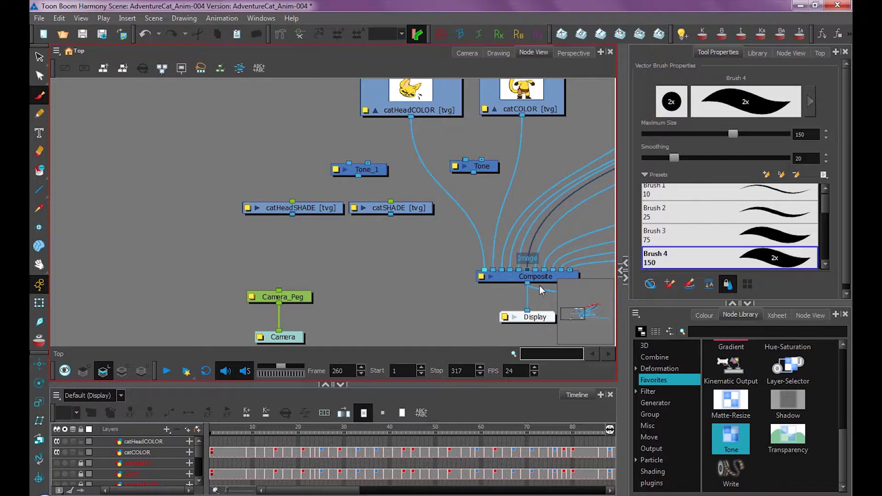
left_click_drag(542, 280, 429, 270)
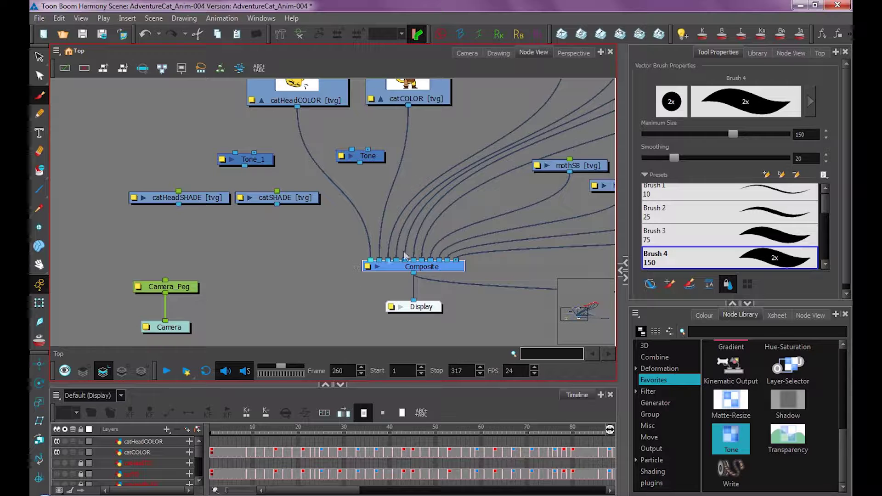
Step: Move the Write node to sit just right of the Display node
left_click(426, 306)
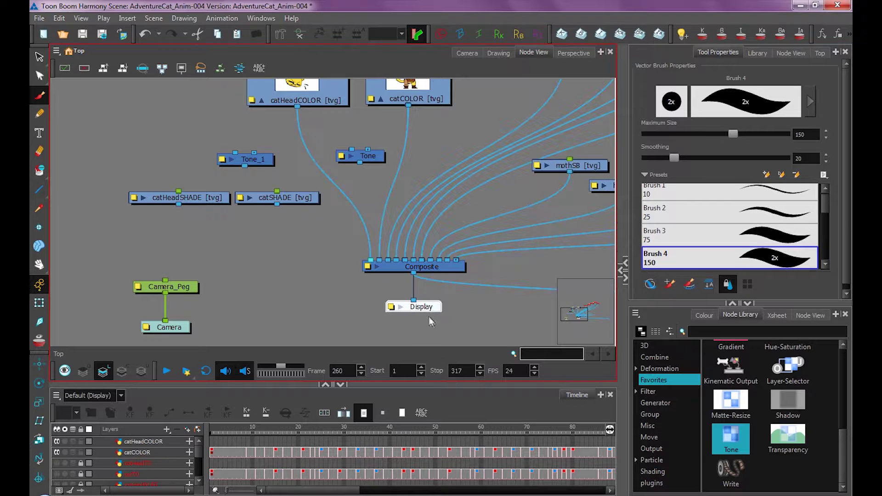
left_click_drag(492, 309, 271, 291)
mouse_move(460, 303)
left_mouse_down()
mouse_move(151, 280)
mouse_move(546, 273)
left_mouse_up()
left_click_drag(488, 270, 220, 271)
left_click_drag(287, 268, 513, 270)
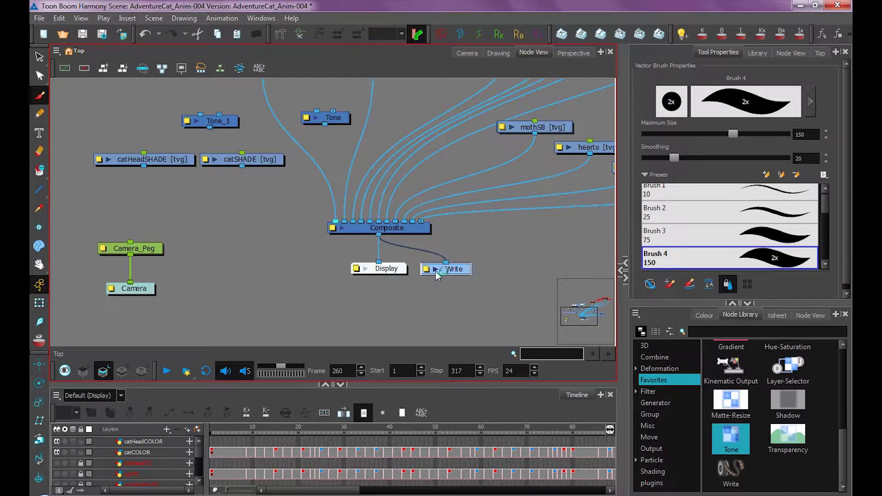
Step: Unplug Display from the Composite output and reconnect it
left_click(383, 267)
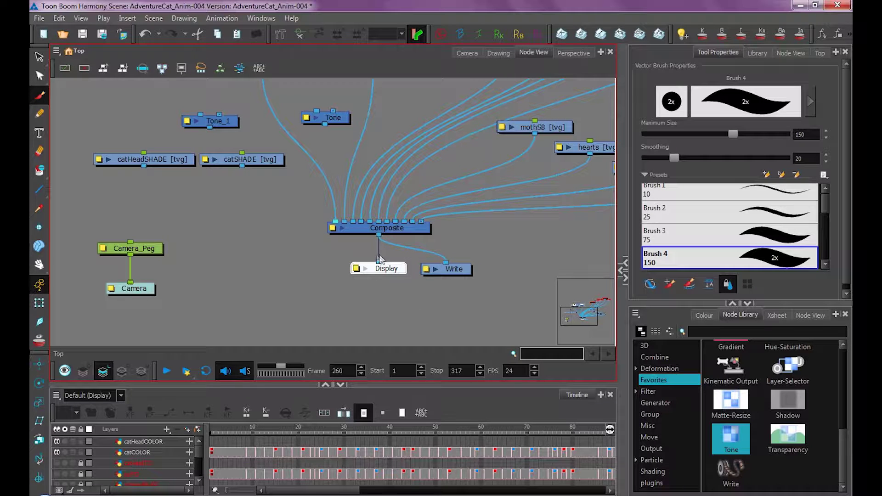
left_click_drag(379, 256, 362, 253)
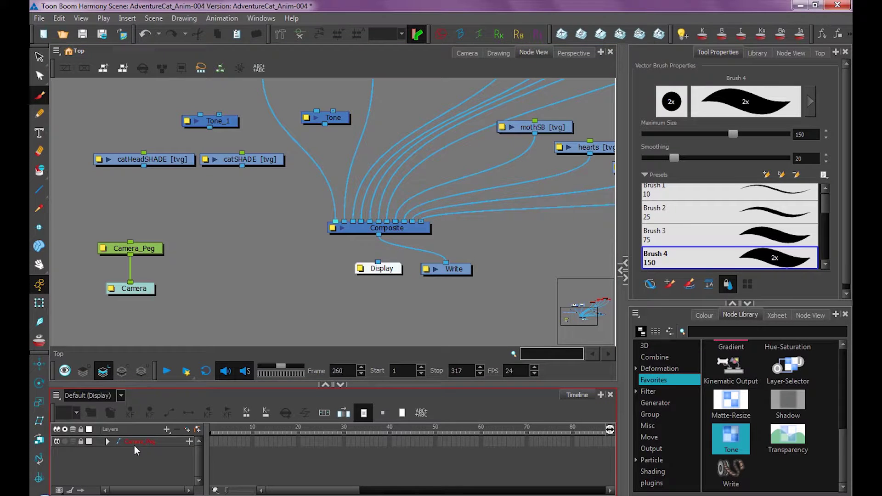
left_click(467, 54)
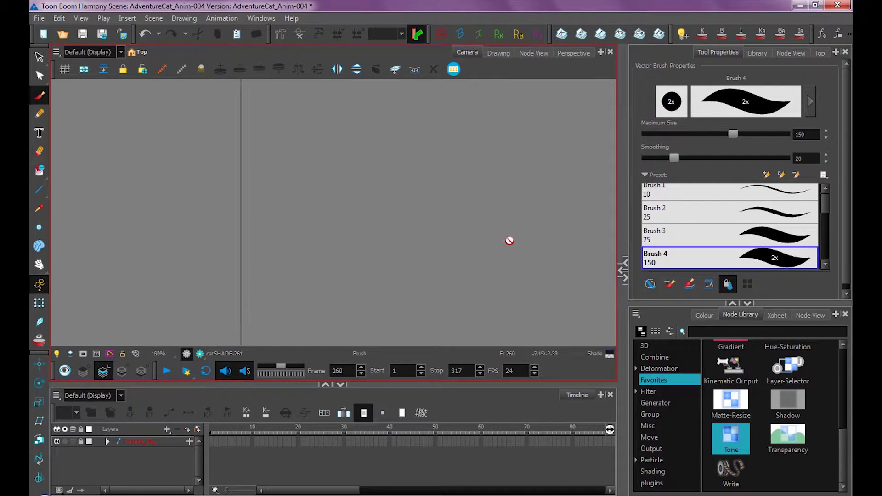
left_click(533, 53)
left_click_drag(377, 263, 378, 234)
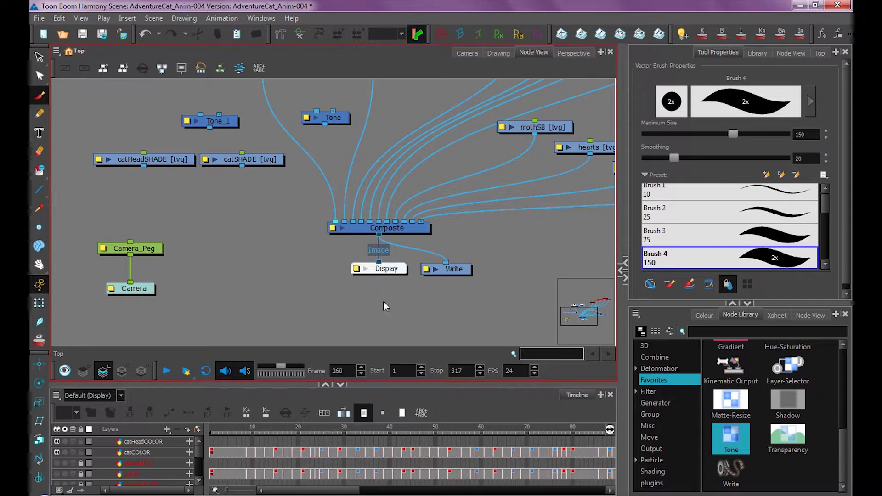
left_click_drag(382, 286, 411, 318)
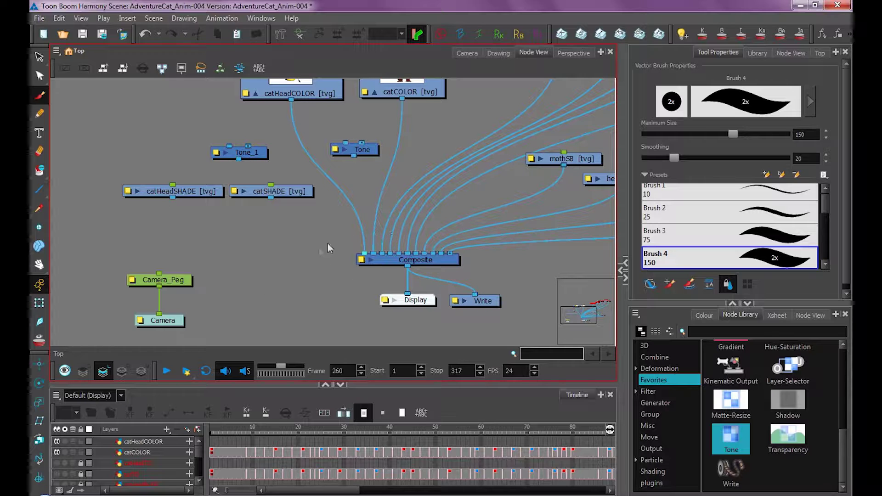
mouse_move(199, 452)
left_mouse_down()
mouse_move(199, 470)
mouse_move(199, 442)
left_mouse_up()
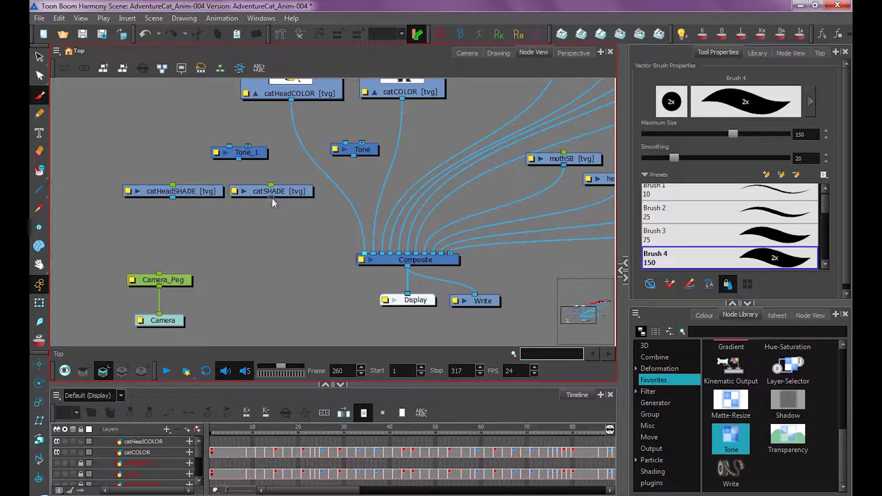
Step: Wire catSHADE and catHeadSHADE into the Composite and select catSHADE at frame 1
left_click_drag(272, 199, 359, 254)
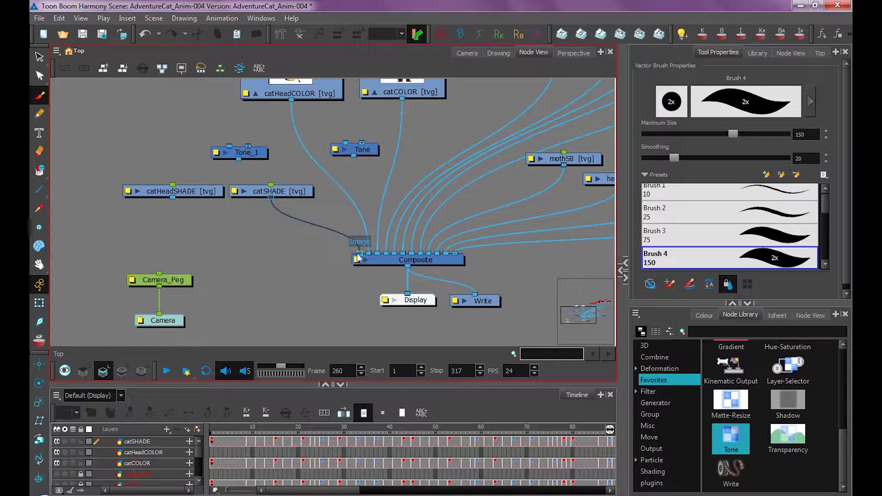
left_click_drag(172, 199, 343, 267)
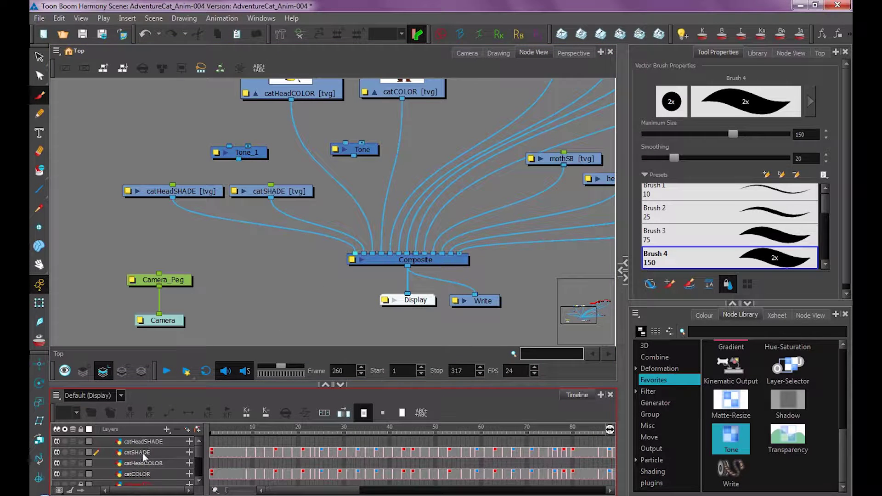
left_click(138, 455)
left_click(142, 442)
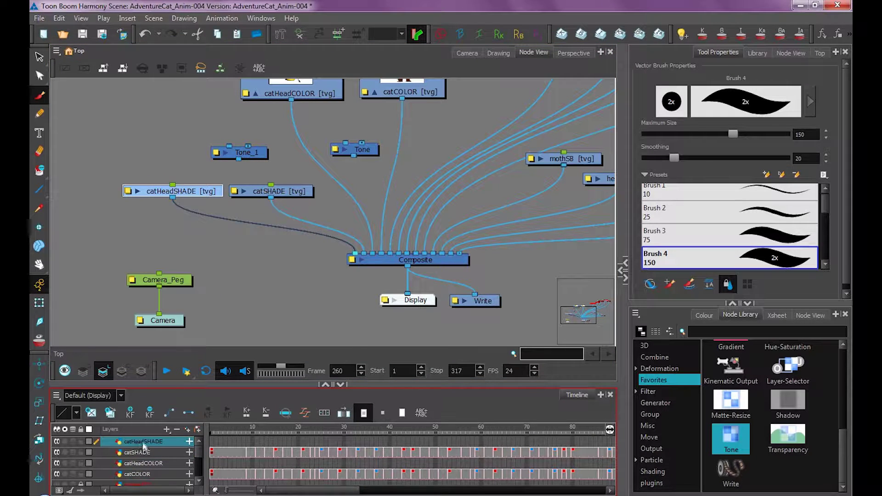
left_click(211, 455)
Step: Show the Camera view zoomed out to frame the whole Level 1 scene
left_click(467, 53)
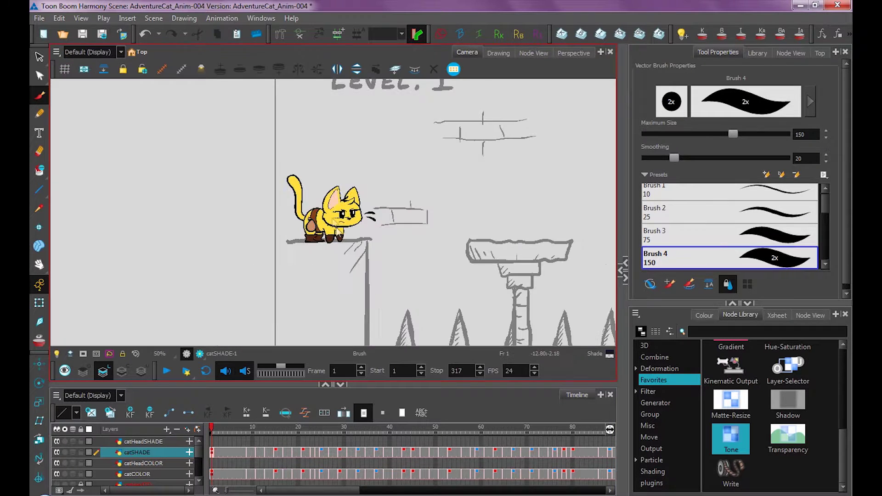
key("1")
left_click_drag(449, 244, 358, 259)
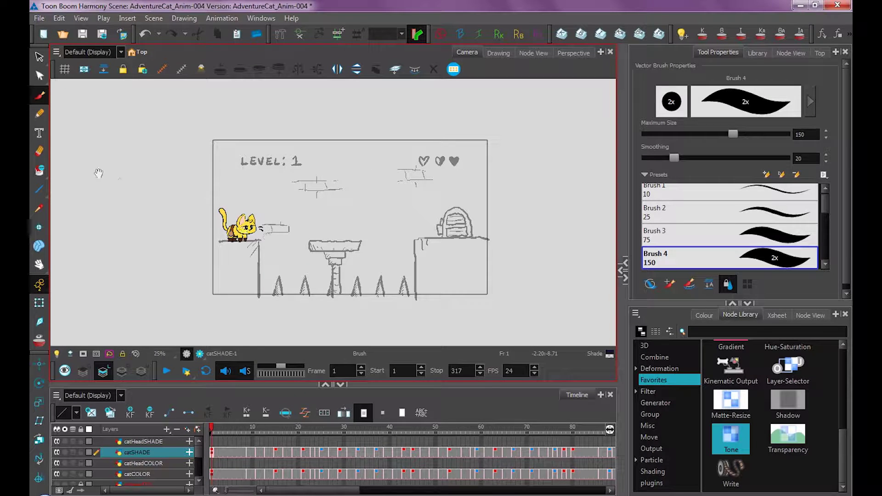
Step: Repaint the body and head shade shapes on every drawing with Apply to Multiple Drawings
left_click(40, 171)
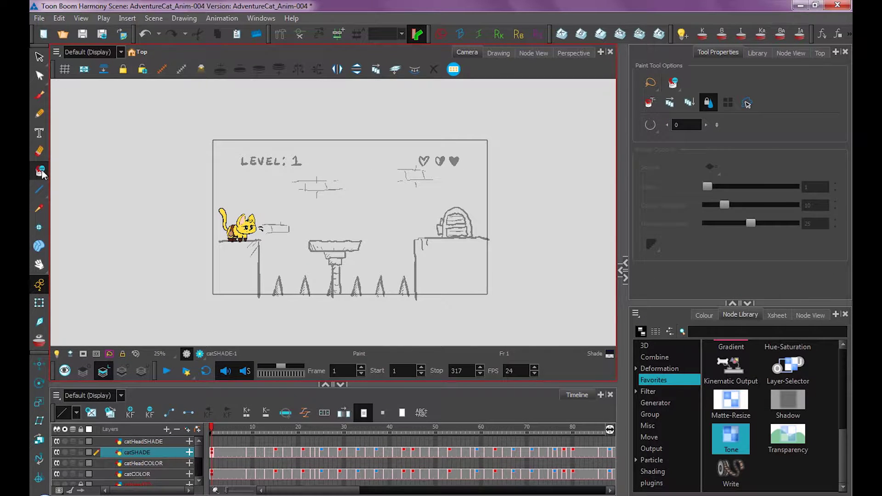
left_click(669, 103)
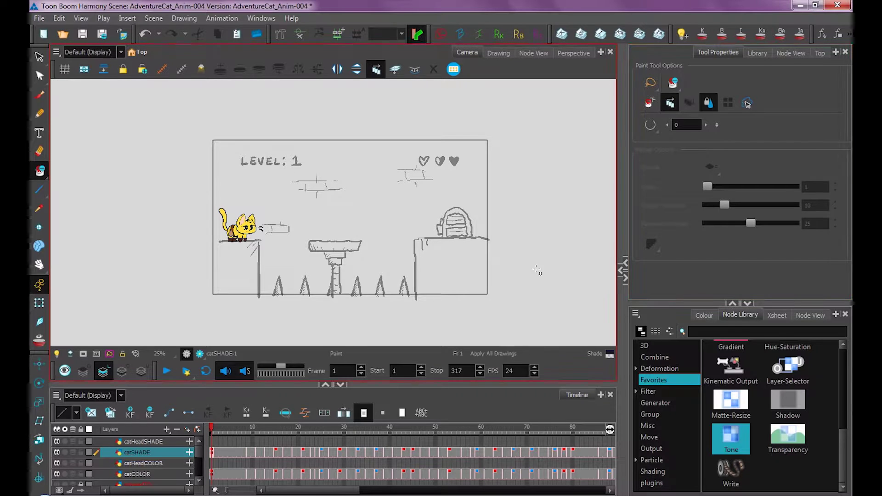
mouse_move(575, 205)
left_mouse_down()
mouse_move(115, 128)
mouse_move(460, 340)
mouse_move(574, 169)
mouse_move(576, 197)
left_mouse_up()
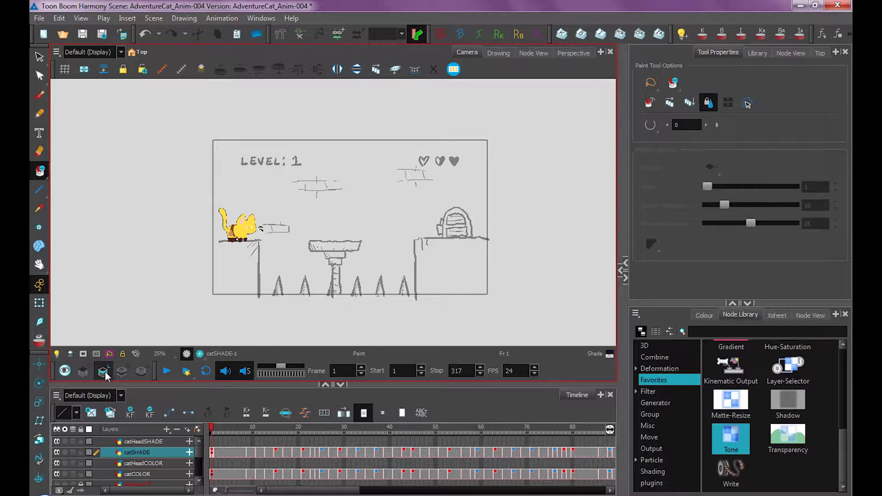
left_click(102, 371)
left_click(123, 372)
left_click(124, 373)
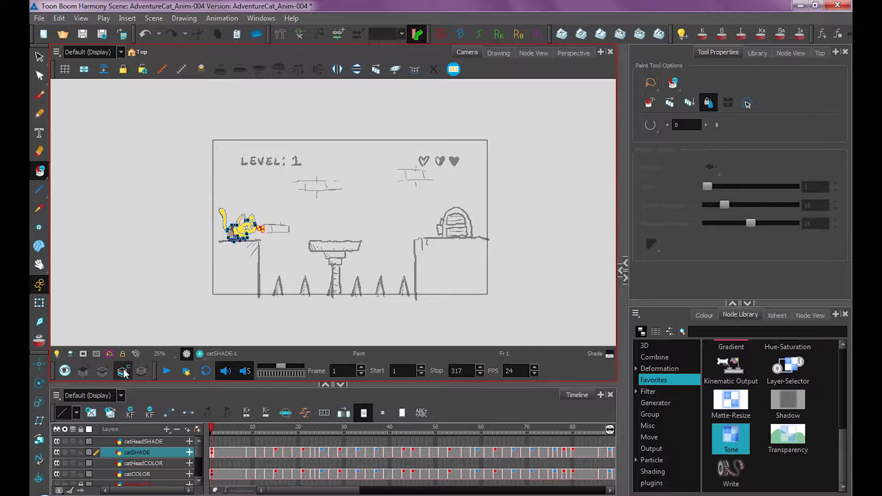
left_click(669, 103)
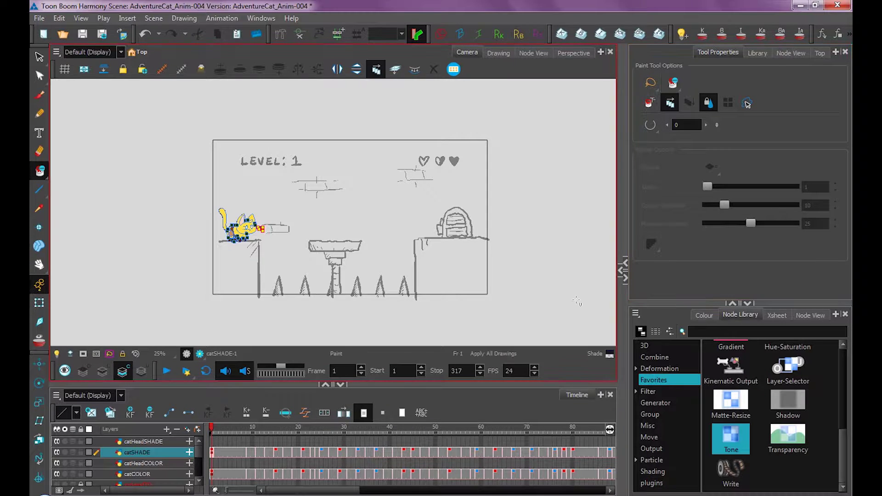
mouse_move(564, 323)
left_mouse_down()
mouse_move(557, 134)
mouse_move(252, 82)
mouse_move(100, 274)
mouse_move(299, 349)
mouse_move(590, 272)
mouse_move(587, 197)
left_mouse_up()
left_click(670, 102)
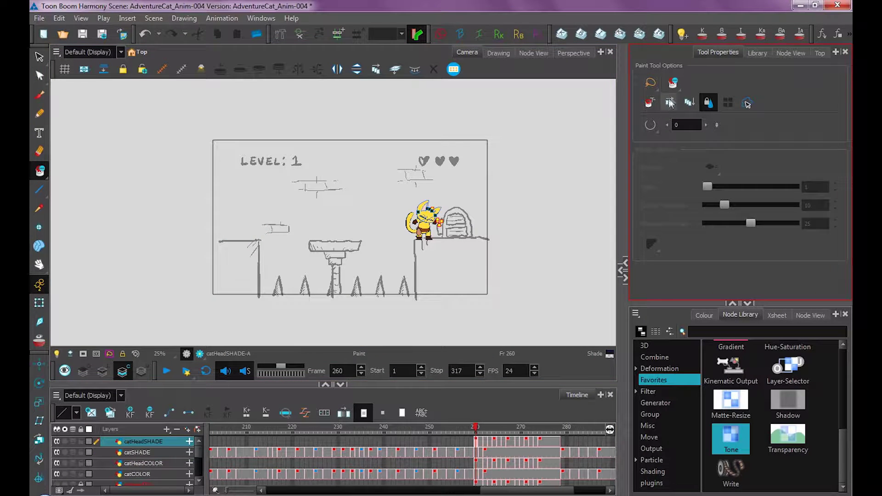
mouse_move(401, 305)
left_mouse_down()
mouse_move(473, 312)
mouse_move(268, 145)
left_mouse_up()
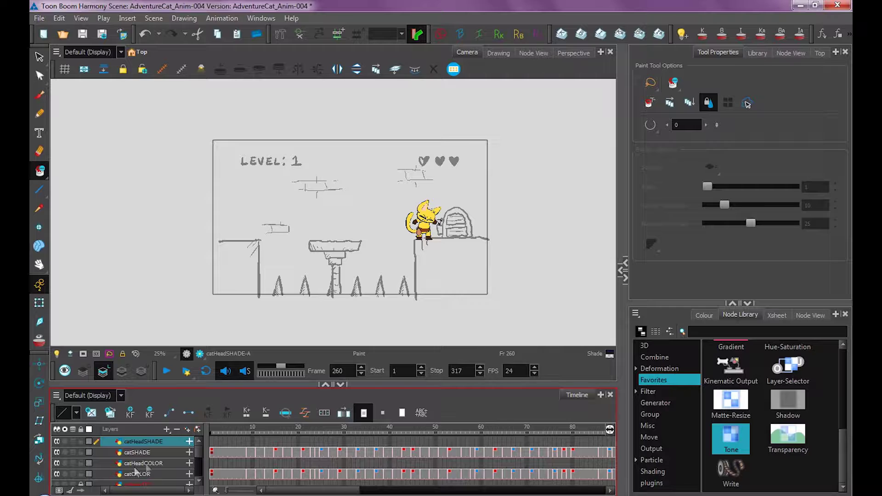
Step: Hide the catHeadCOLOR and catCOLOR layers and select catSHADE
left_click(141, 464)
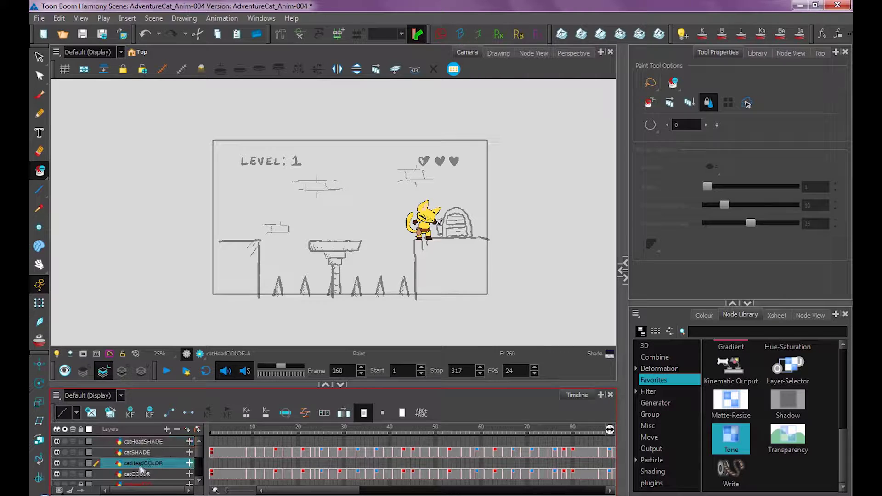
left_click(57, 463)
left_click(57, 474)
left_click(138, 452)
Step: Scrub from frame 1 to check the shading, selecting catHeadSHADE at frame 261
left_click(212, 452)
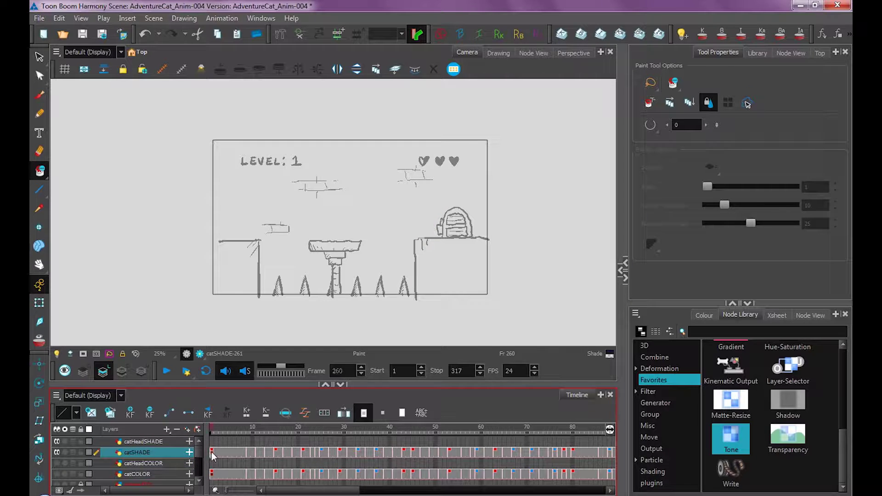
left_click_drag(278, 432, 501, 457)
scroll(501, 455, "right", 6)
left_click(502, 442)
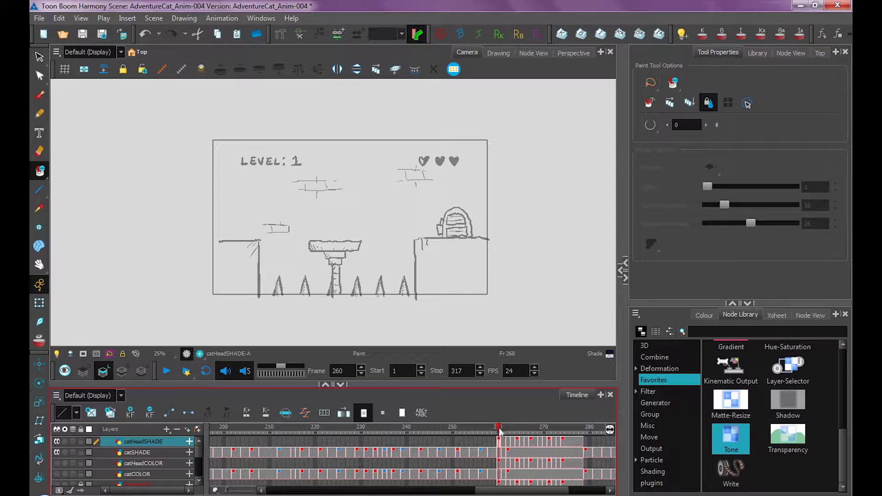
left_click_drag(464, 489, 257, 490)
Step: Show catCOLOR again and insert the Tone node between catCOLOR and the Composite
left_click(211, 453)
left_click(56, 473)
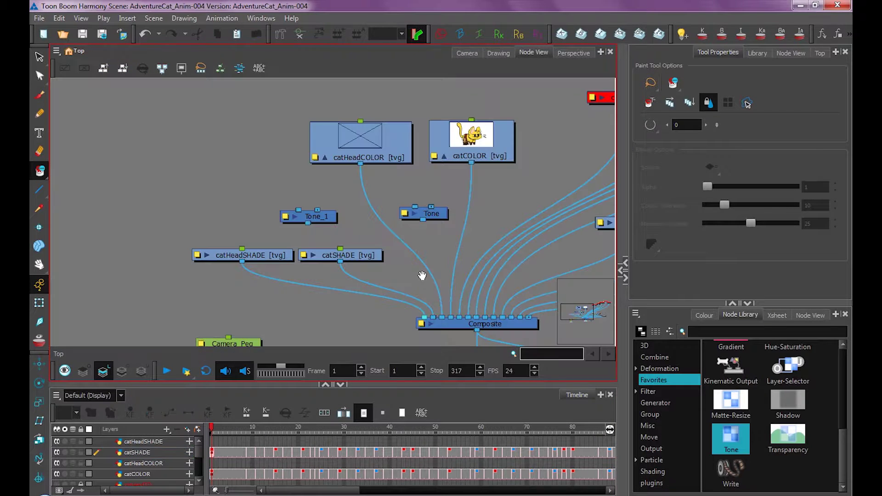
left_click(379, 158)
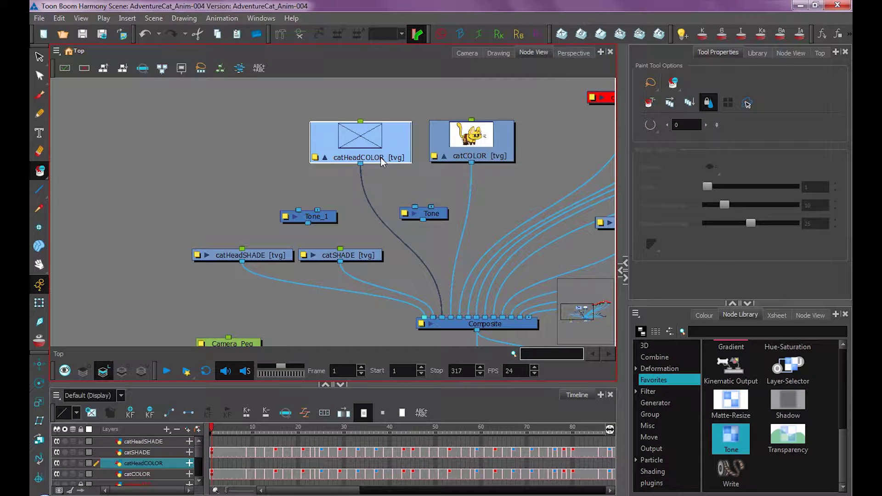
left_click(446, 226)
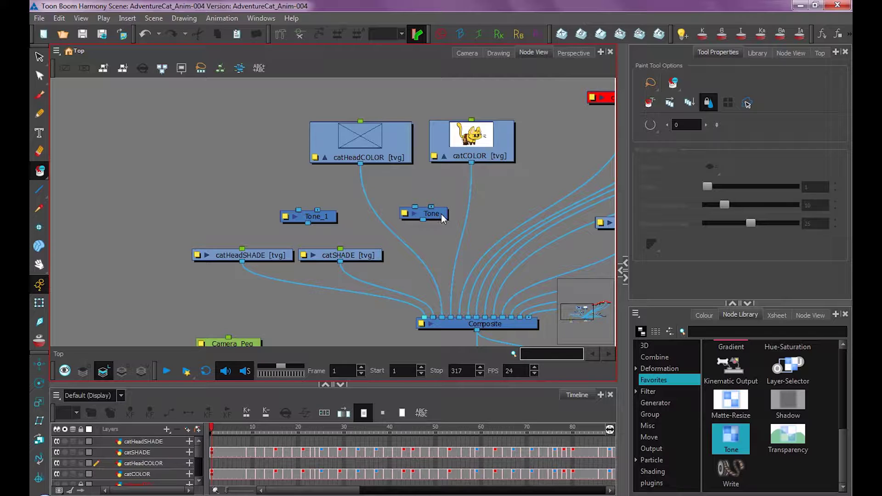
left_click_drag(435, 216, 471, 216)
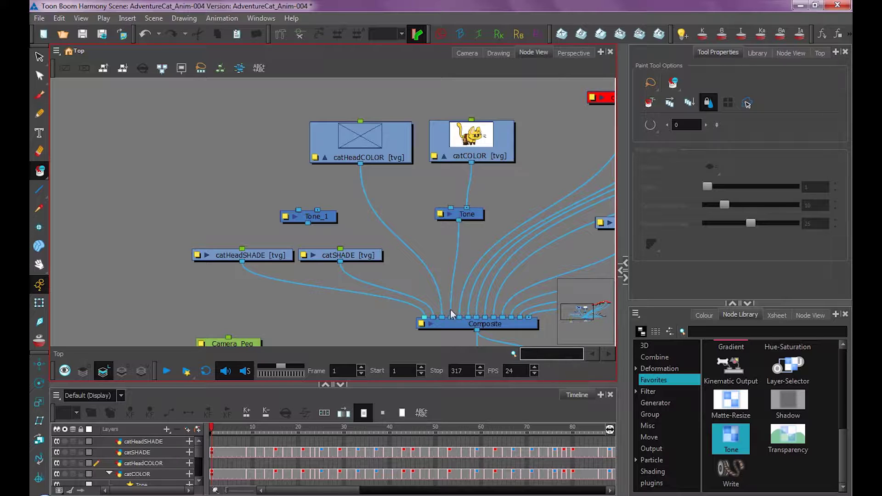
Step: Return to the Camera view and zoom in on the cat
left_click(467, 53)
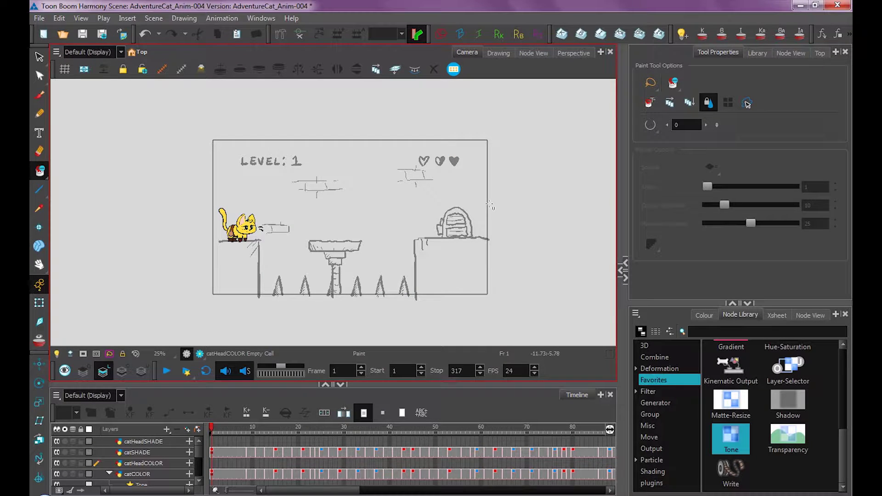
scroll(491, 206, "up", 4)
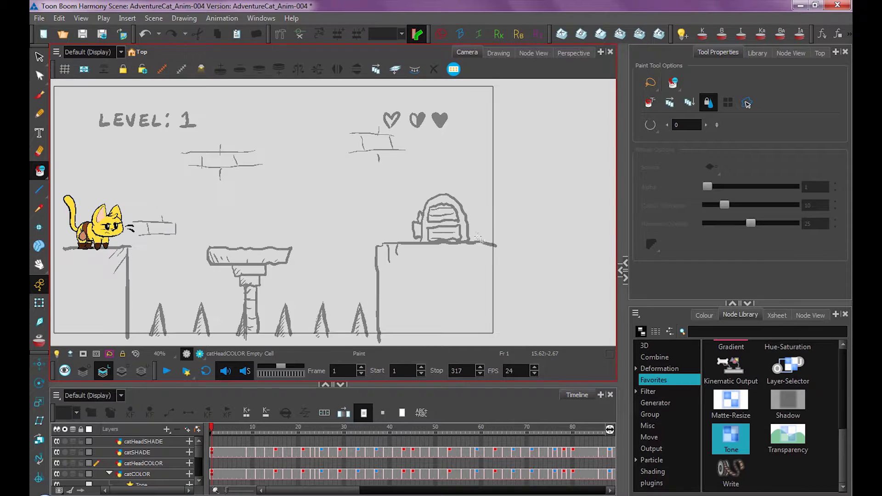
left_click_drag(478, 237, 482, 239)
left_click(792, 52)
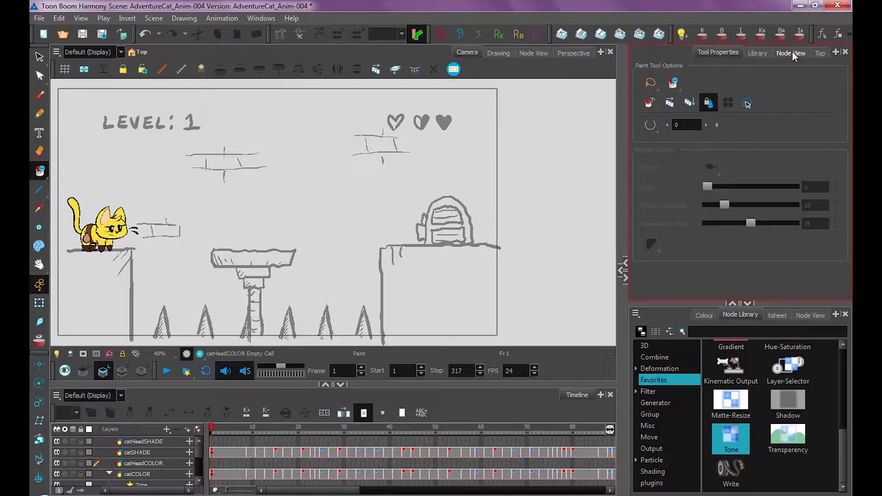
Step: Show a widened Node View beside the scene, centring the shade nodes and the cat
left_click(790, 54)
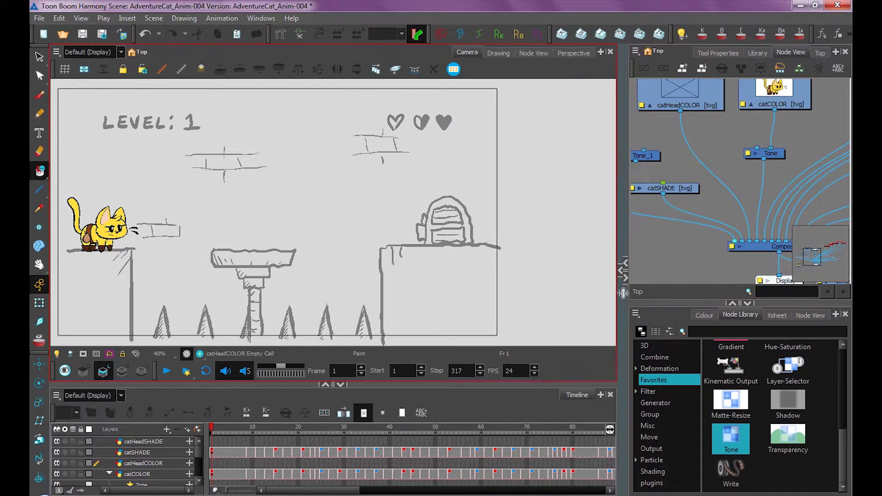
left_click_drag(623, 292, 510, 305)
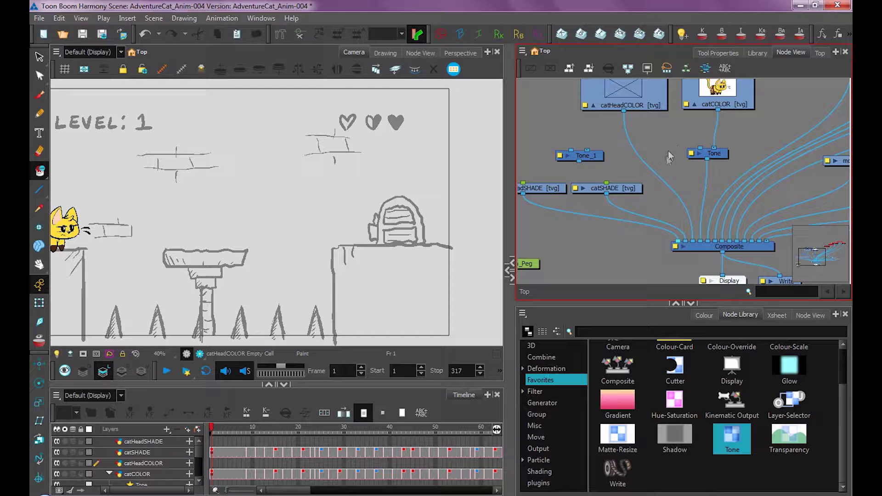
left_click_drag(686, 140, 733, 170)
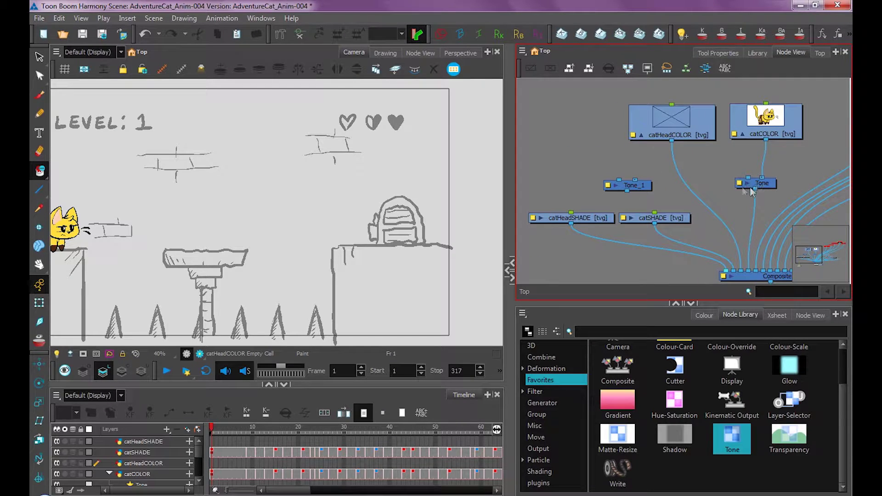
left_click_drag(237, 245, 285, 241)
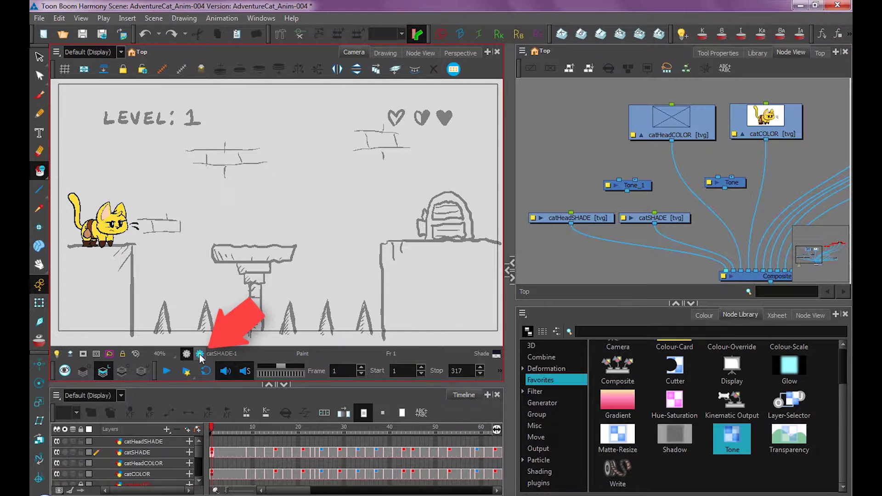
Step: Turn Render Preview on to check the rendered scene, then off again
left_click(201, 355)
left_click(687, 141)
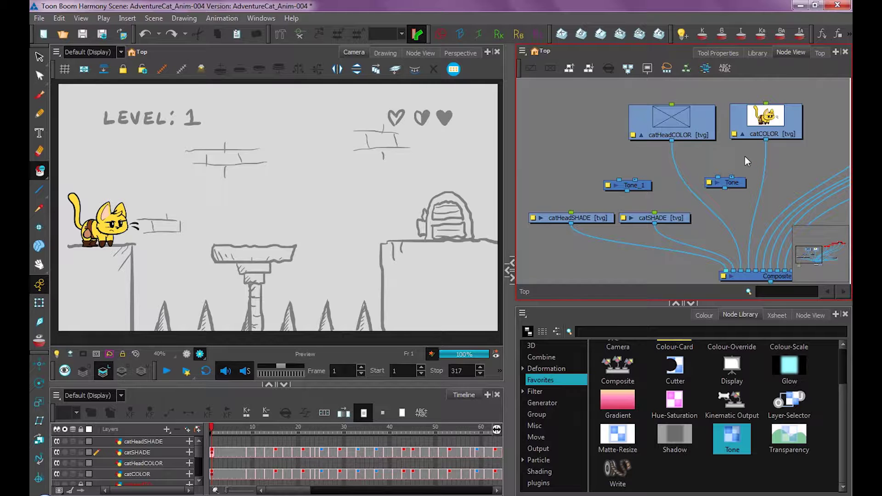
left_click(130, 205)
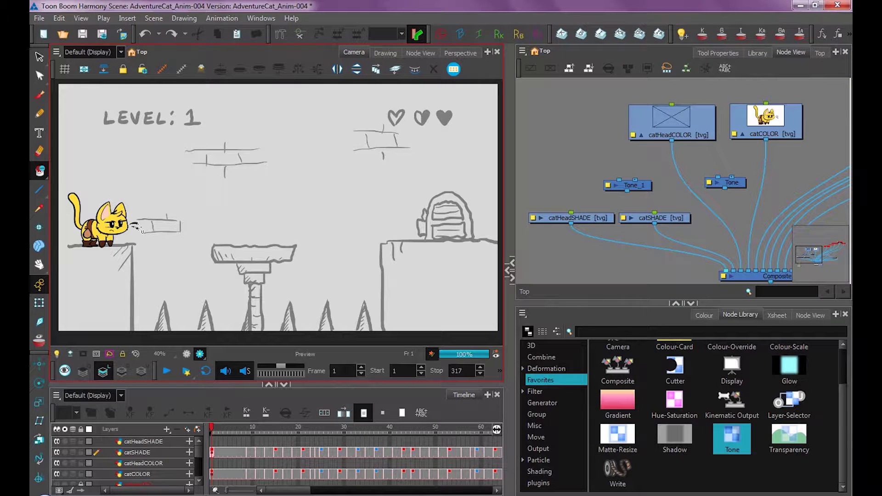
left_click(187, 354)
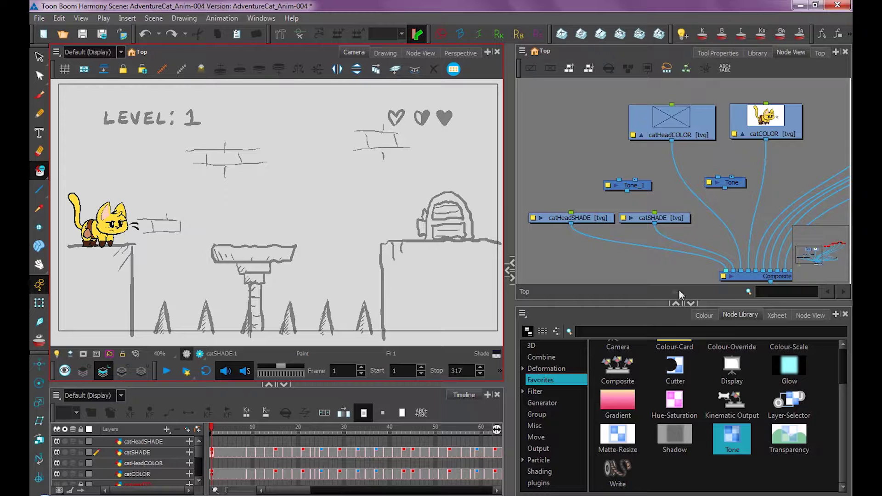
left_click(678, 188)
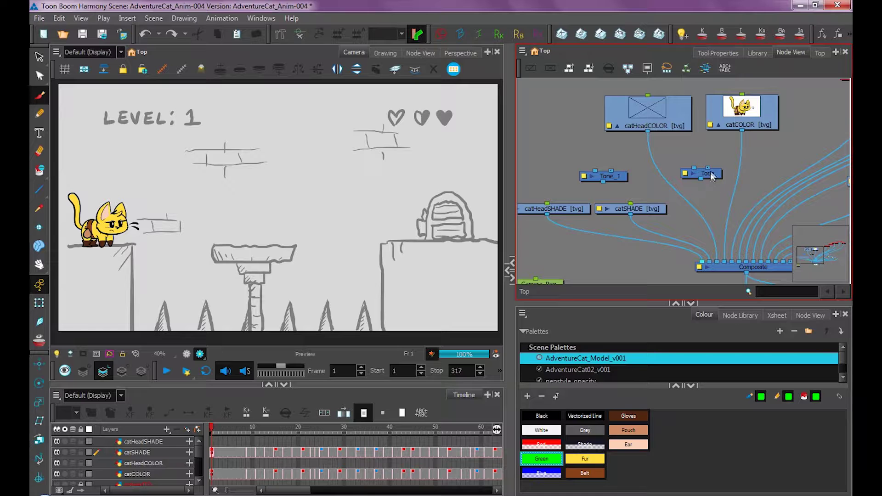
Step: Move the Tone node up and to the right in the node graph
left_click(743, 128)
left_click_drag(739, 269, 739, 268)
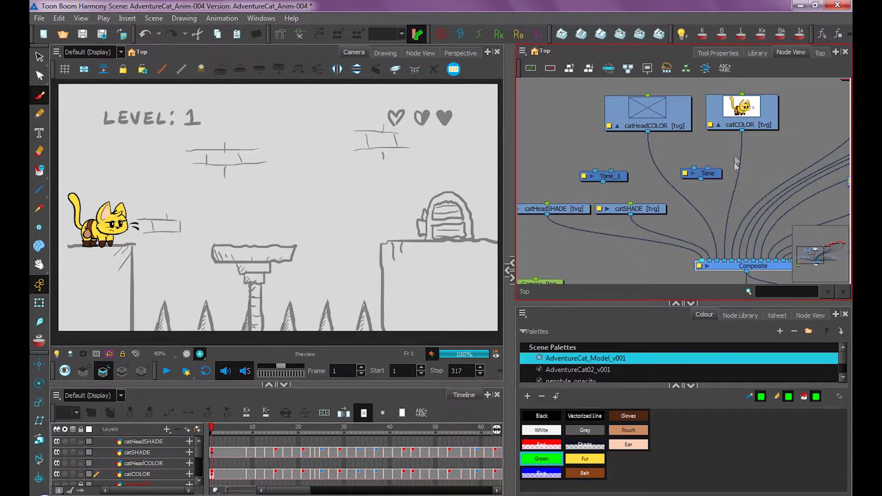
left_click(733, 160)
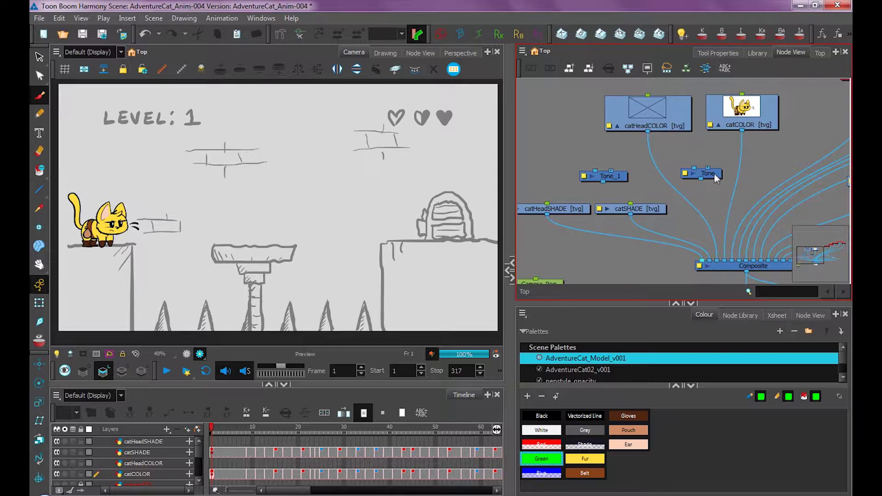
left_click_drag(716, 178, 745, 177)
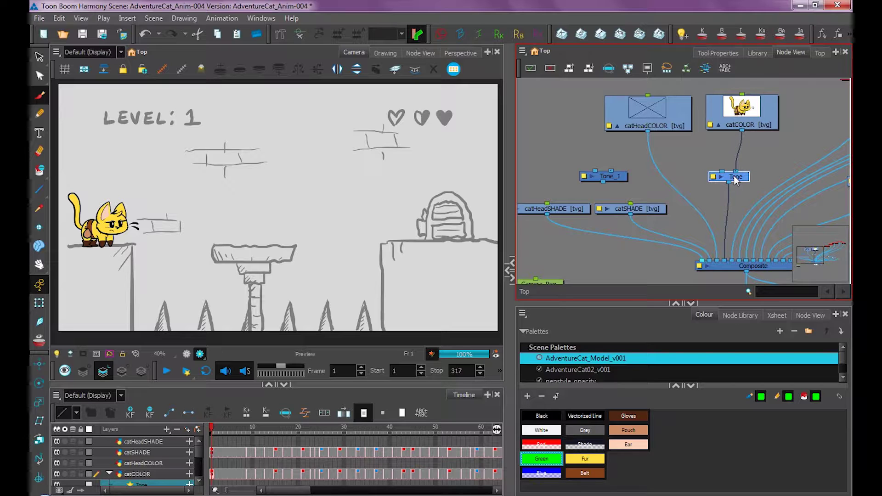
Step: Place catSHADE above Tone and reconnect its output into Tone's matte port
left_click(649, 209)
left_click_drag(648, 210, 710, 153)
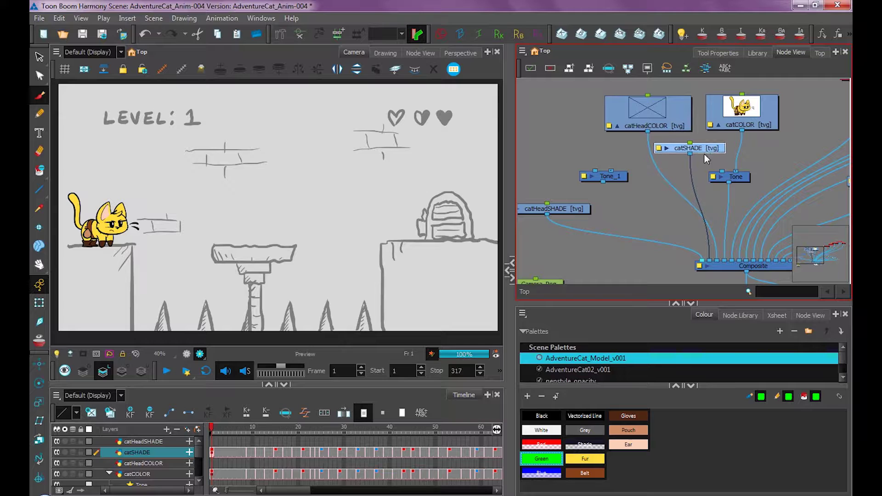
left_click_drag(709, 261, 734, 194)
left_click_drag(707, 149, 710, 156)
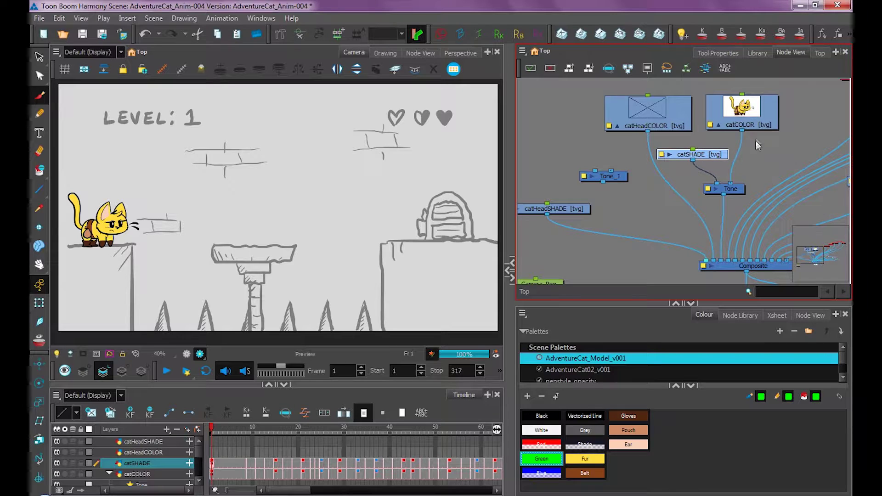
Step: Inspect the catCOLOR, Tone and catSHADE nodes, then pick a scene palette colour
left_click(748, 123)
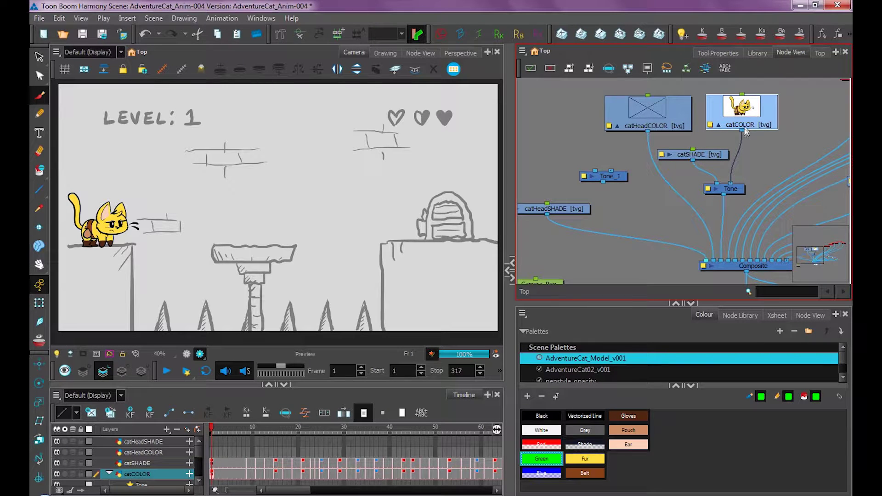
left_click(726, 196)
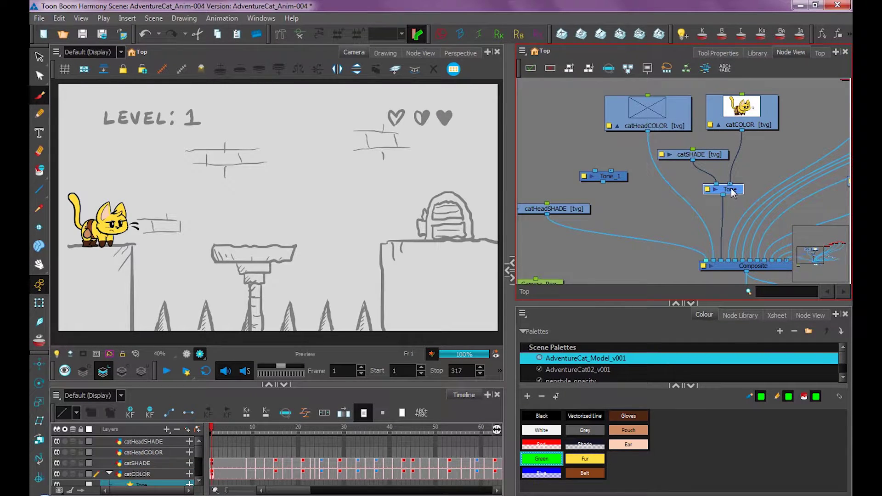
left_click(702, 153)
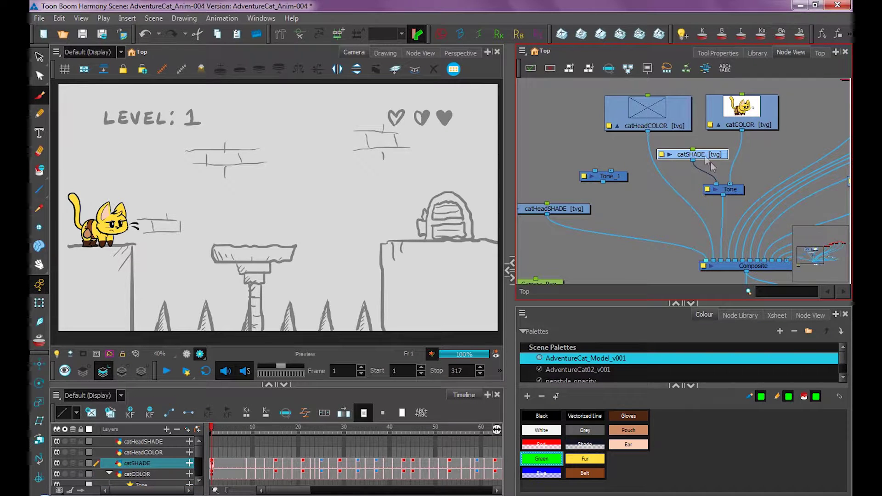
left_click(734, 191)
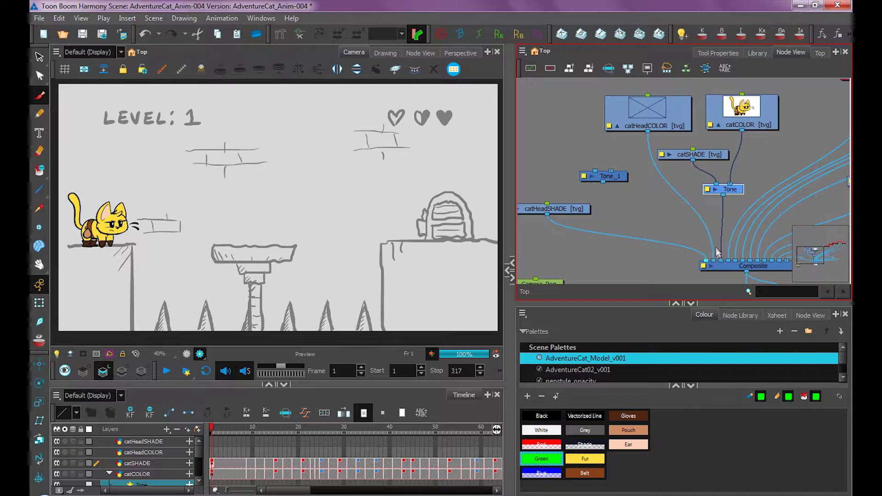
left_click(702, 154)
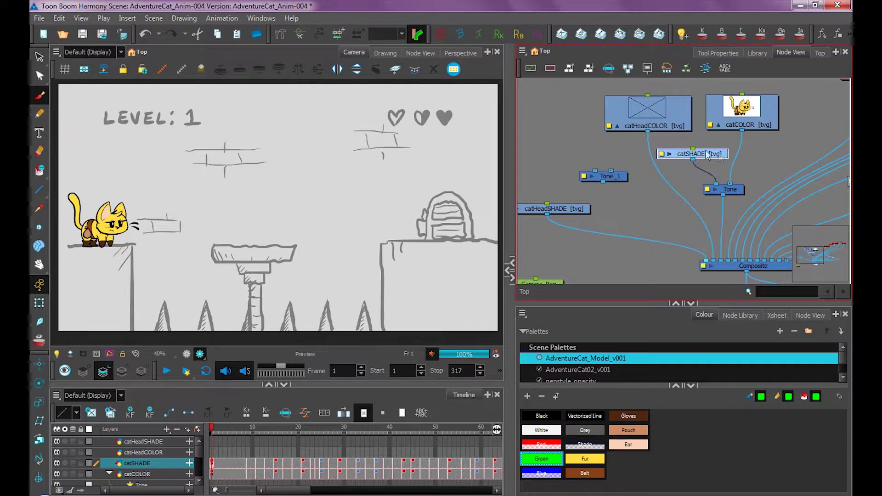
left_click(577, 431)
Step: Paint a Green shade area over the cat's left side and zoom in close
left_click(558, 456)
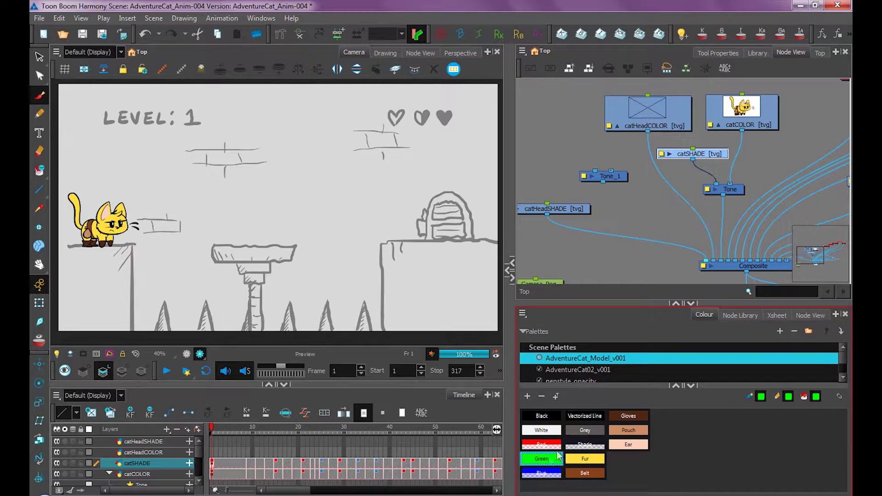
mouse_move(84, 182)
left_mouse_down()
mouse_move(105, 168)
mouse_move(119, 230)
mouse_move(423, 209)
left_mouse_up()
key("2")
key("2")
key("2")
key("2")
key("2")
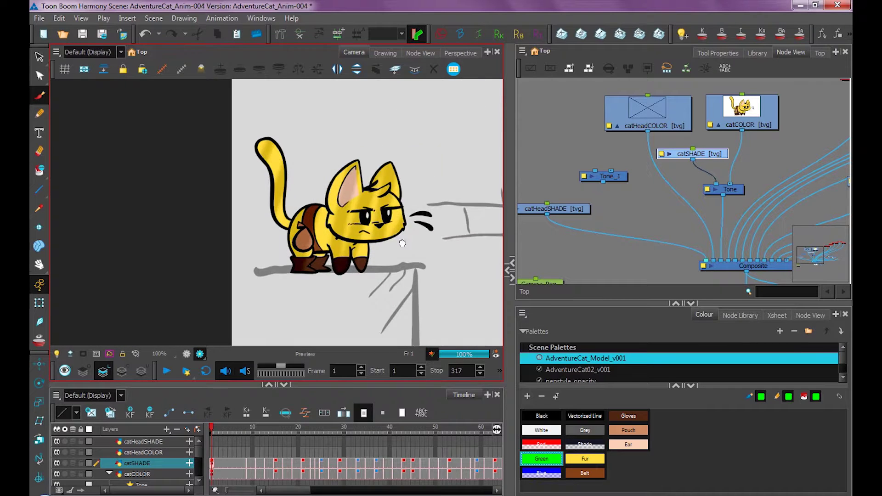
left_click_drag(404, 281, 389, 283)
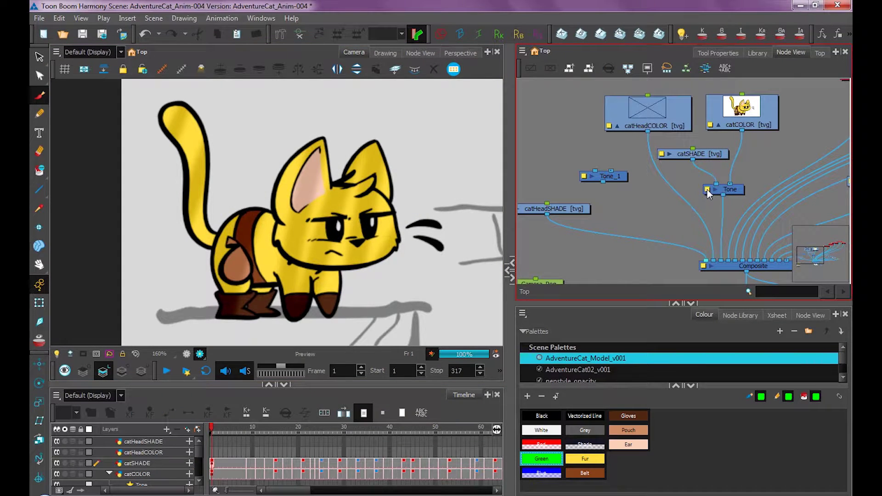
Step: Open the Tone node's properties and try blue-violet and purple tone colours
double_click(707, 189)
left_click_drag(352, 162, 575, 129)
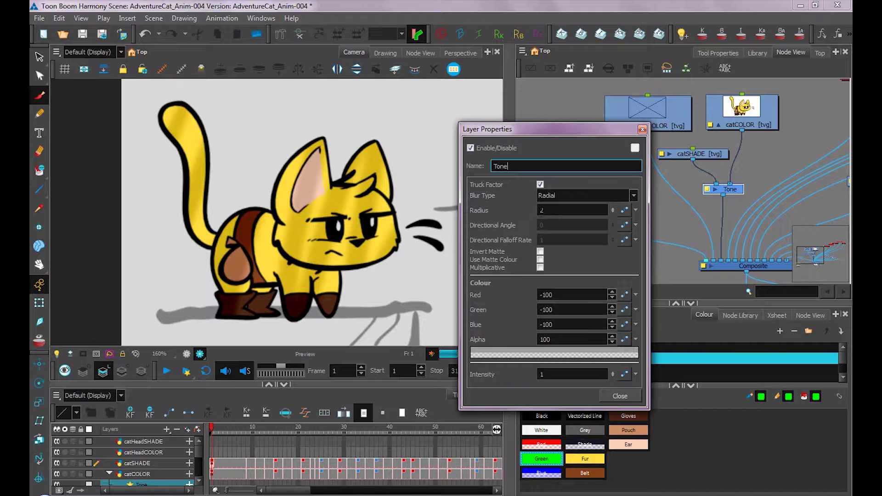
left_click(574, 210)
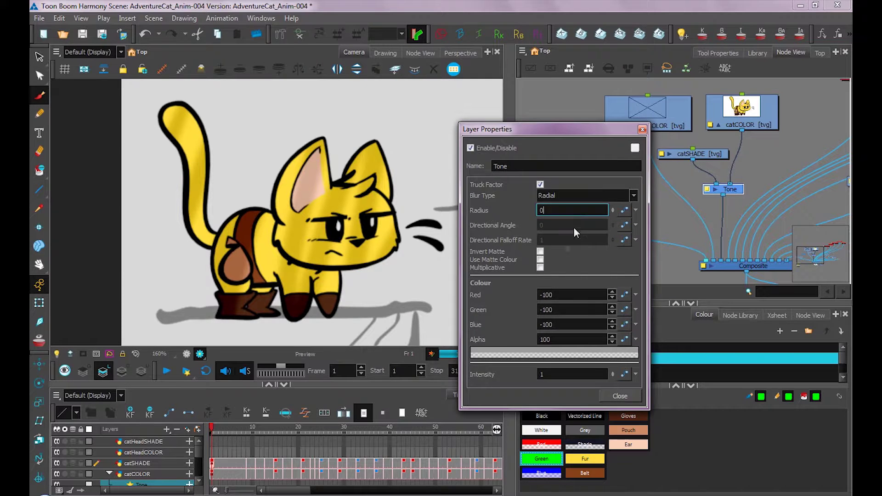
left_click(552, 351)
left_click(475, 110)
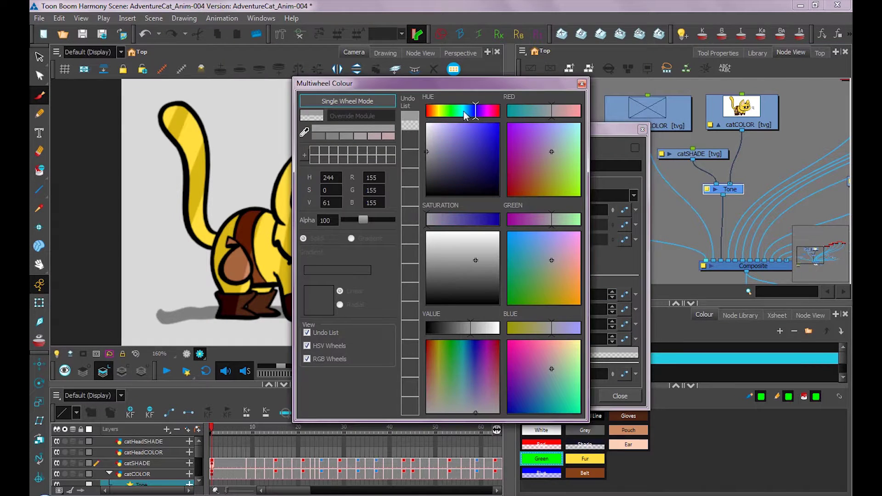
left_click(462, 174)
left_click(487, 111)
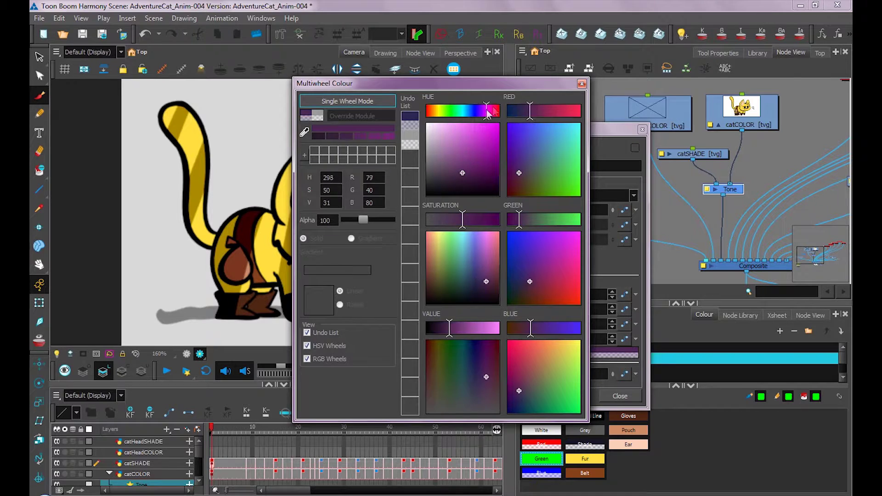
Step: Bring the tone intensity down to about 0.8 and restore the dark blue colour
left_click_drag(613, 374, 613, 389)
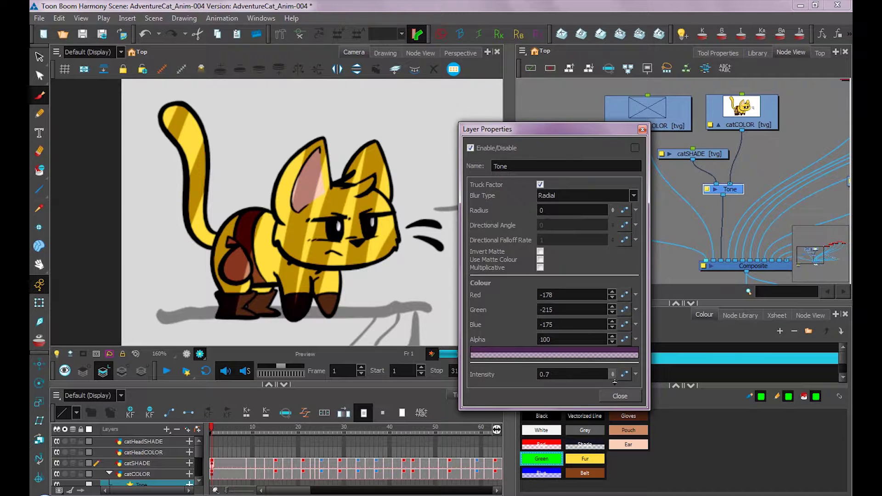
left_click(612, 372)
left_click(613, 372)
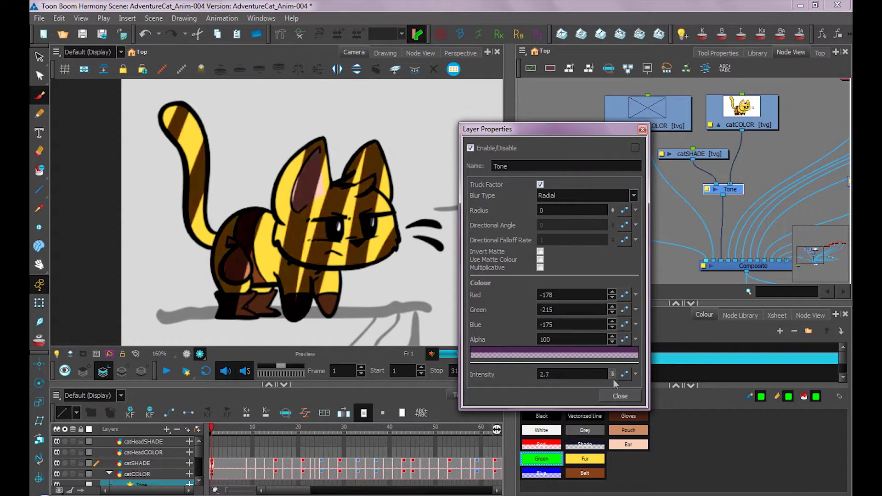
left_click_drag(614, 380, 614, 389)
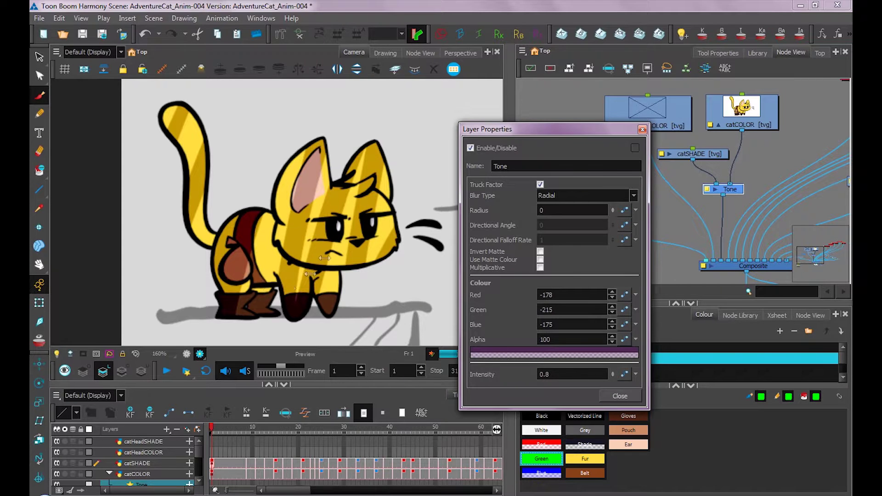
left_click(539, 354)
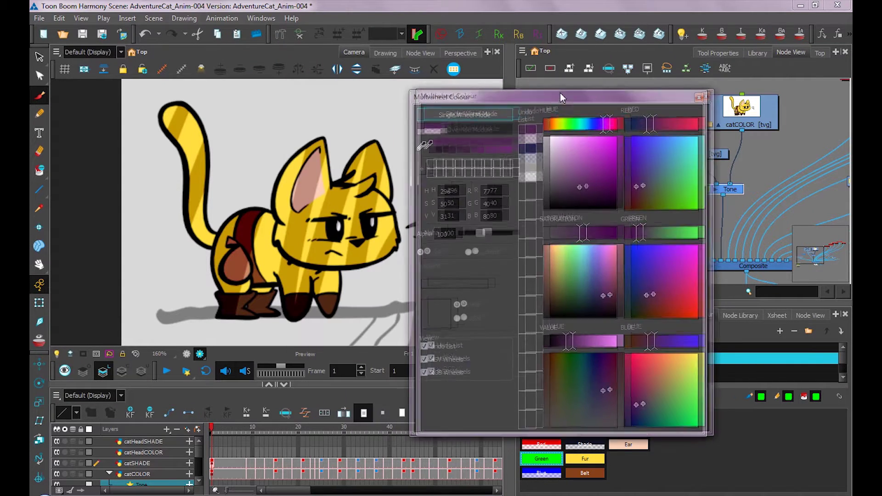
left_click(542, 147)
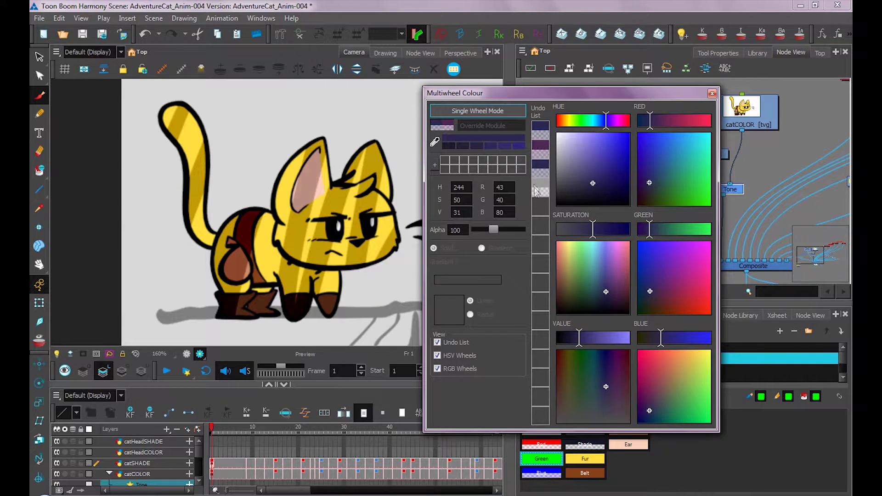
left_click(712, 93)
Step: Change the Tone's Alpha from 200 to 150
double_click(593, 339)
type("2")
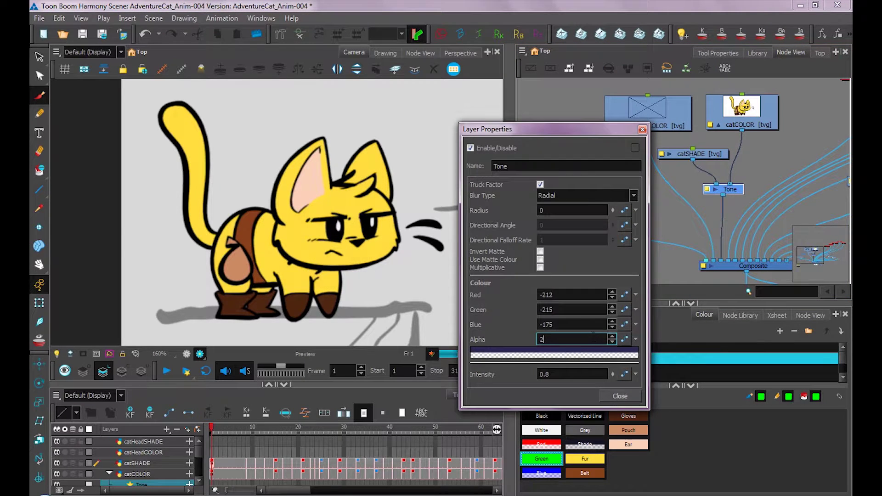
type("00")
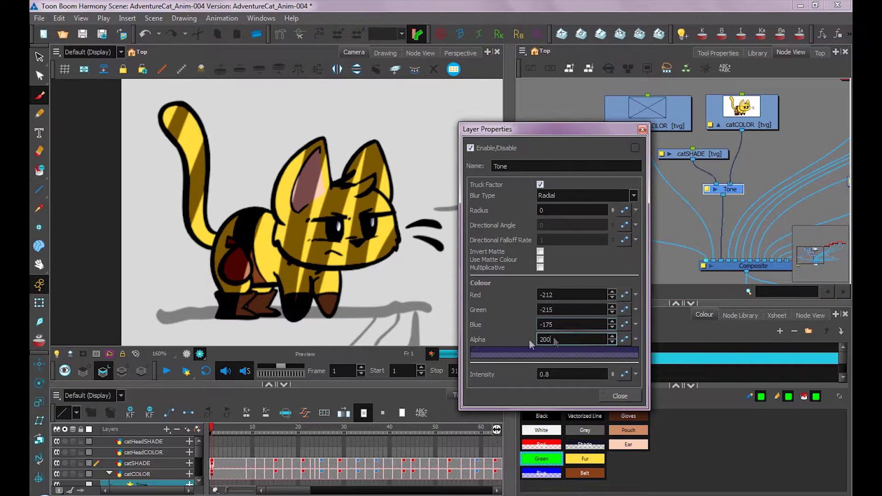
type("150")
left_click(563, 325)
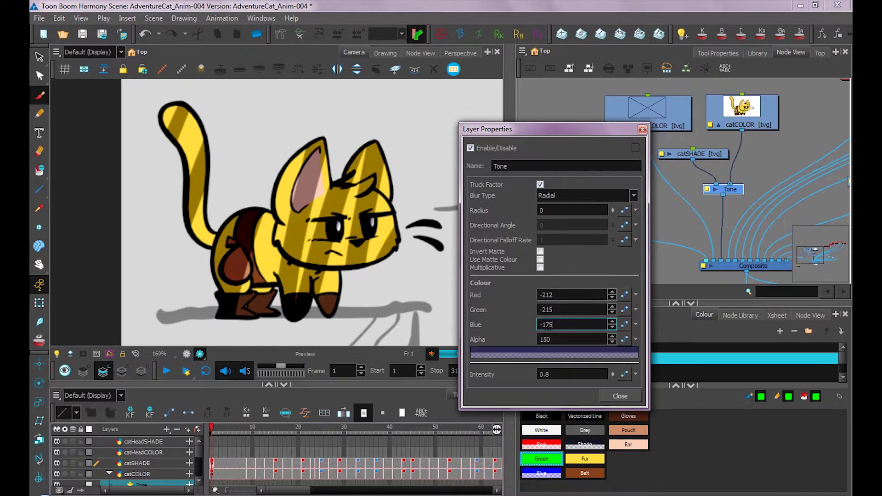
left_click(546, 208)
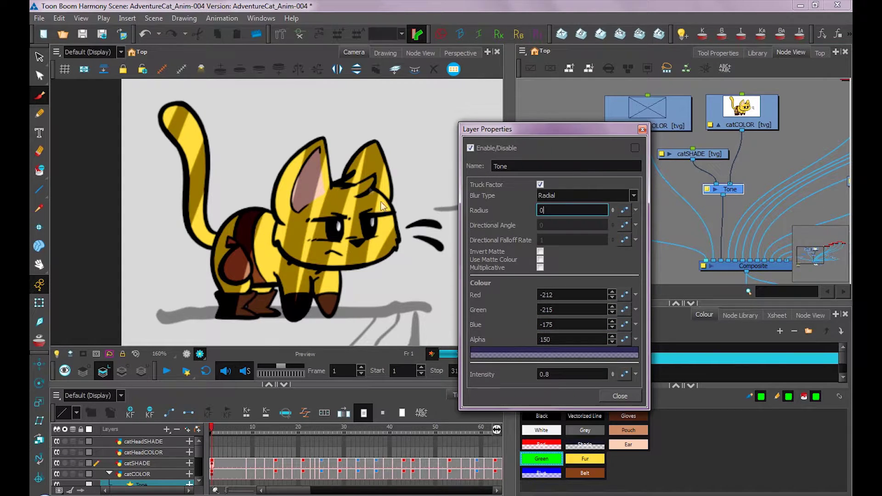
Step: Try Directional then Radial blur type, keeping Radial, and set Radius to 0
double_click(547, 209)
left_click(561, 196)
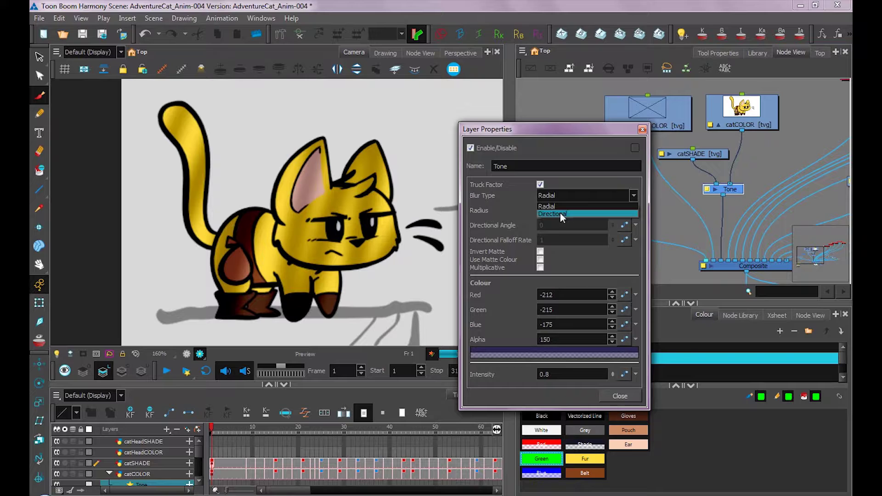
left_click(560, 213)
left_click(564, 194)
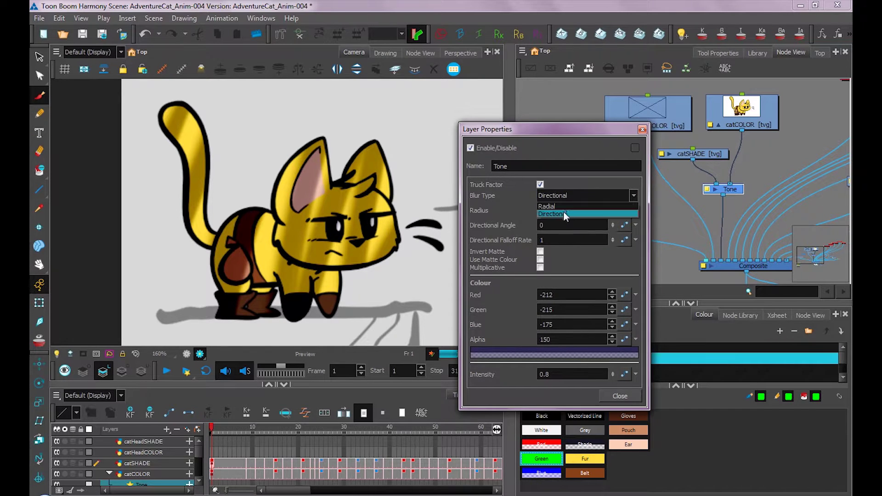
left_click(556, 205)
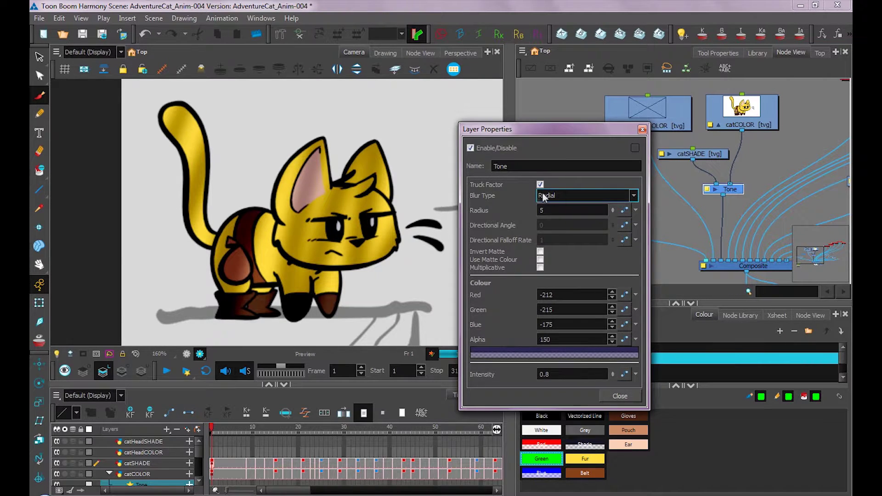
double_click(570, 210)
type("0")
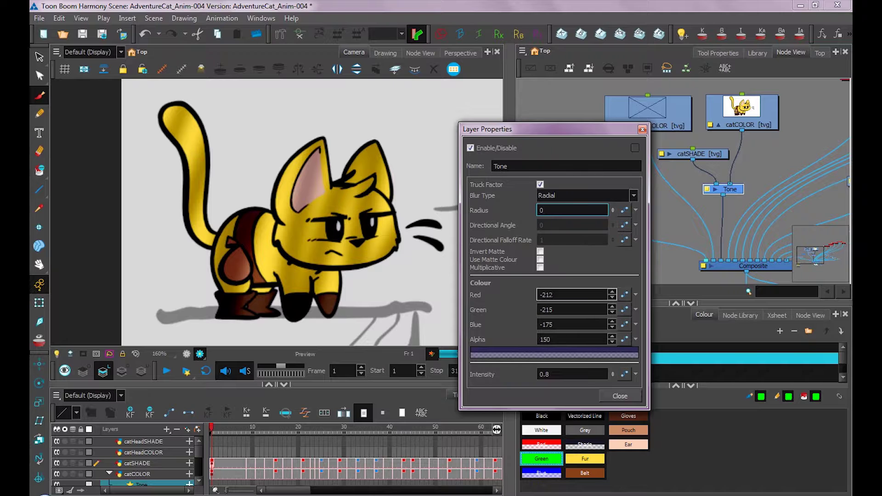
left_click(554, 295)
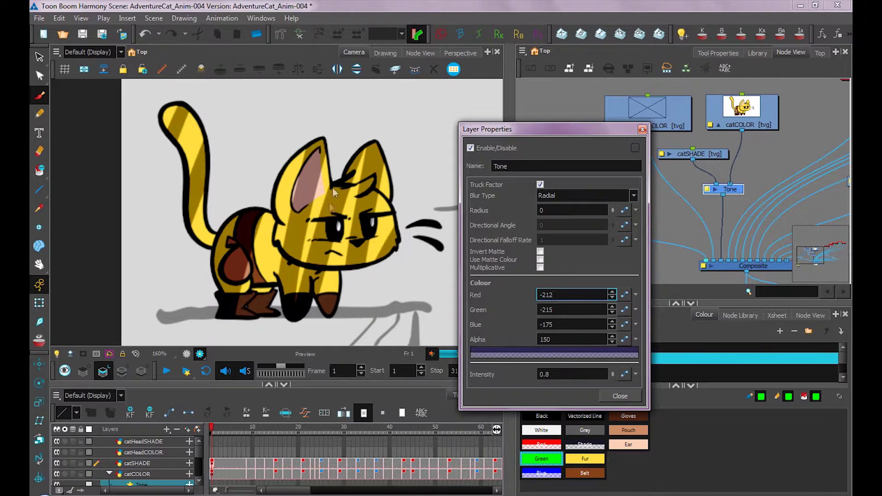
Step: Test Invert Matte and Use Matte Colour, leave both off, and close the properties
left_click(539, 252)
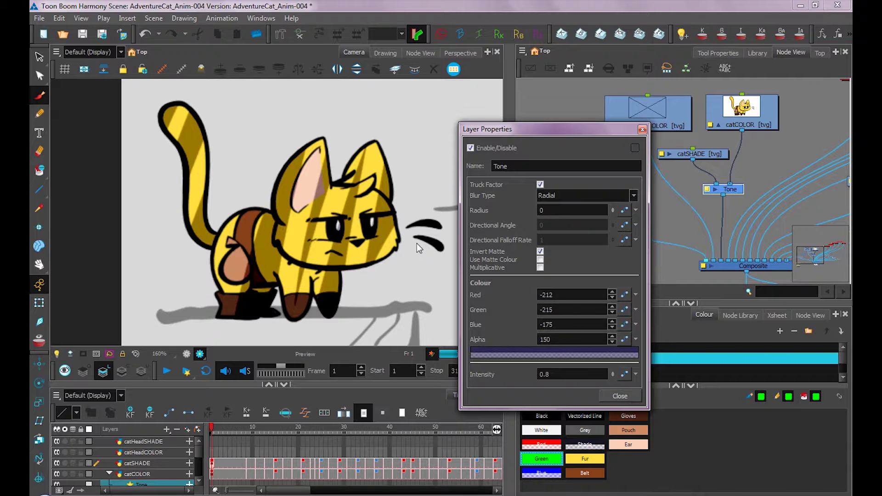
left_click(540, 251)
left_click(540, 259)
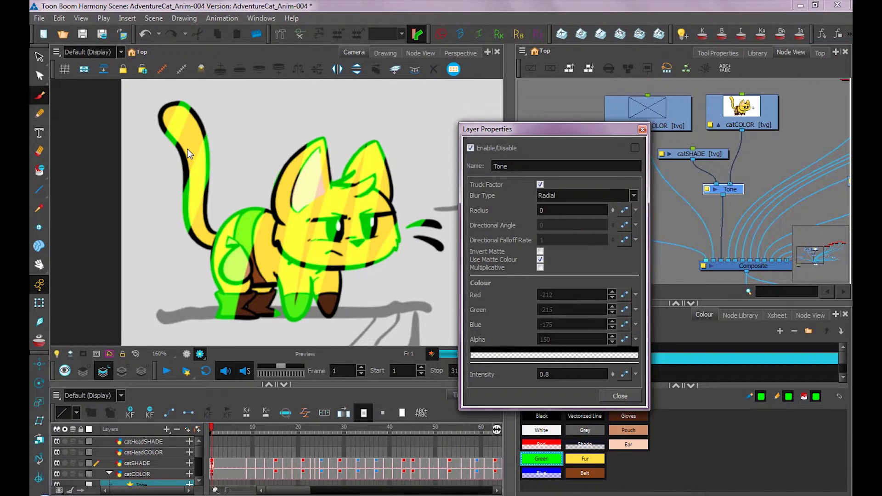
left_click(540, 260)
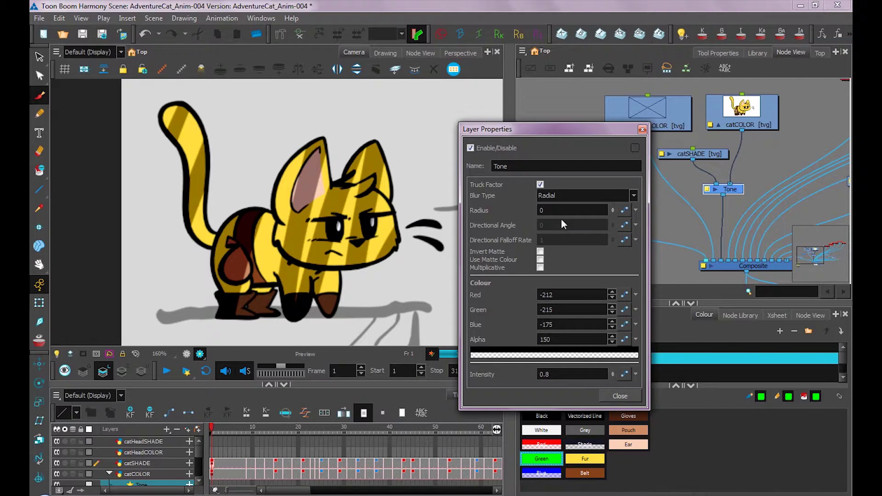
left_click(619, 396)
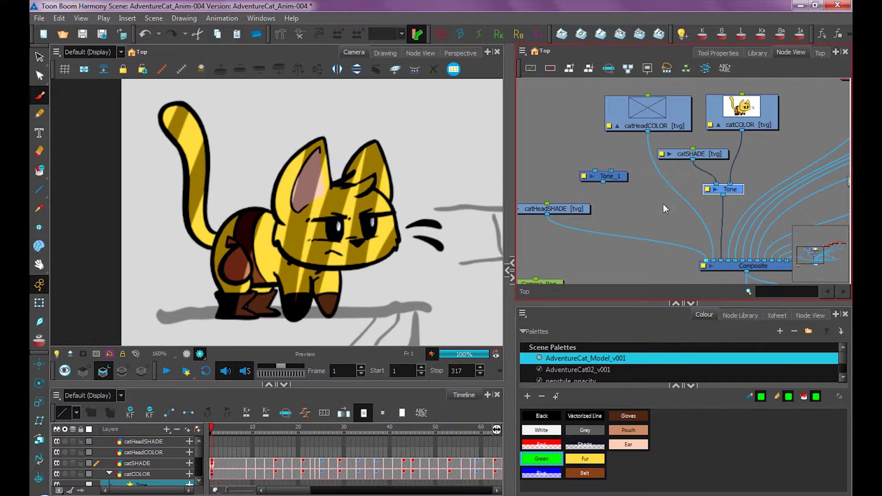
Step: Insert Tone_1 on the catHeadCOLOR→Composite cable and wire catHeadSHADE into its matte port
left_click(647, 114)
left_click_drag(668, 127, 653, 129)
left_click(631, 231)
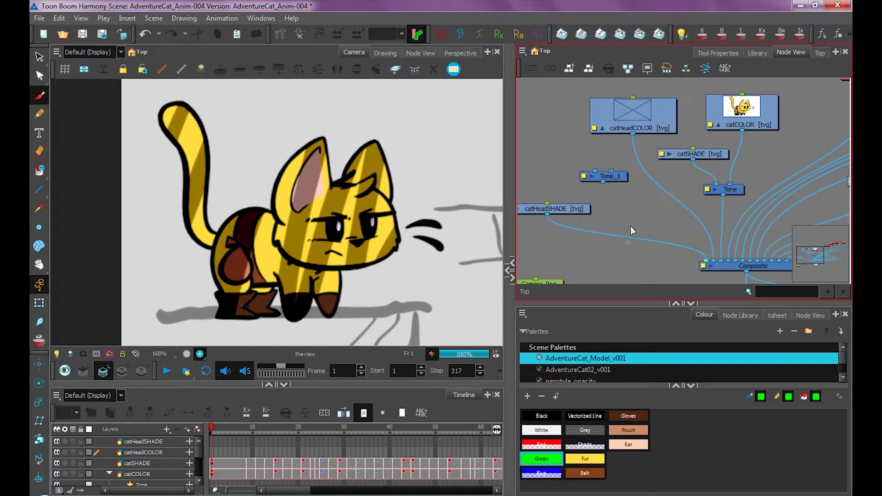
left_click_drag(617, 180, 660, 183)
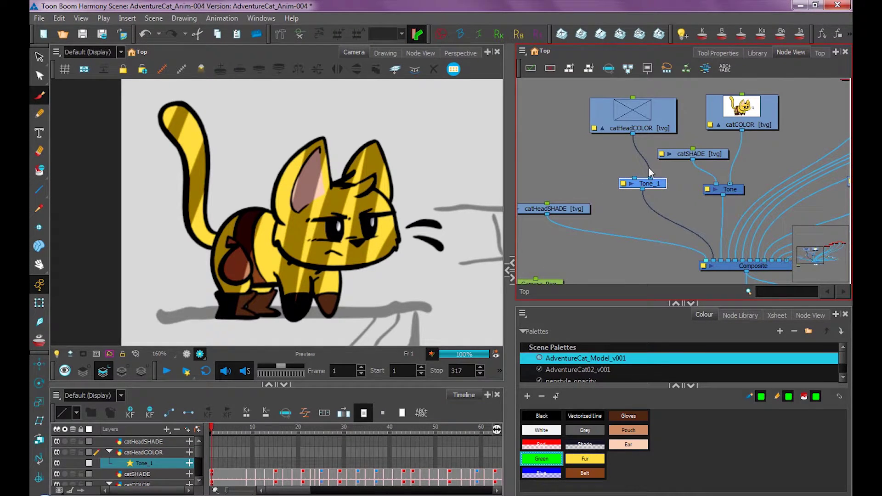
left_click_drag(567, 209, 558, 152)
left_click_drag(705, 265, 640, 197)
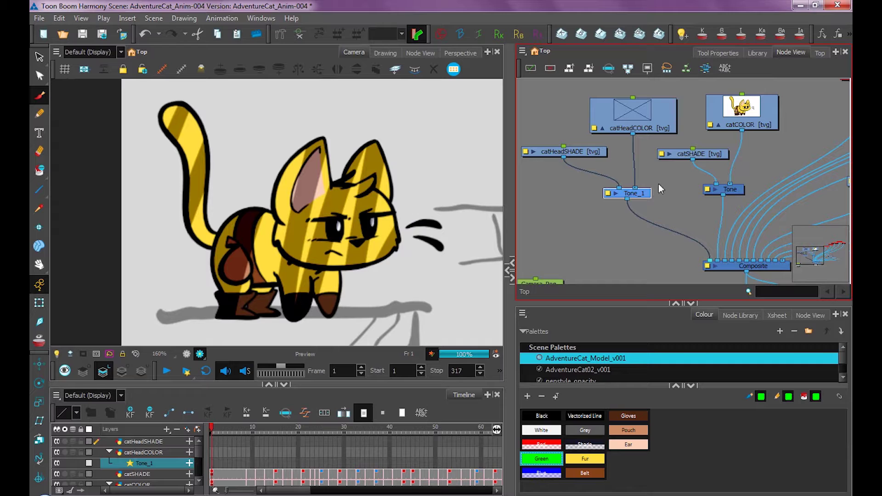
left_click(692, 154)
Step: Switch to the Brush tool on catSHADE and zoom in on the cat
left_click(36, 59)
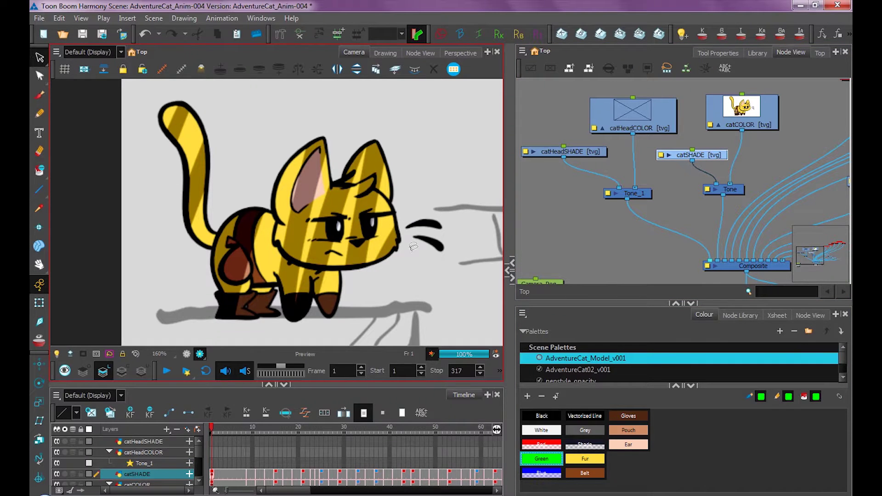
key("alt+b")
key("2")
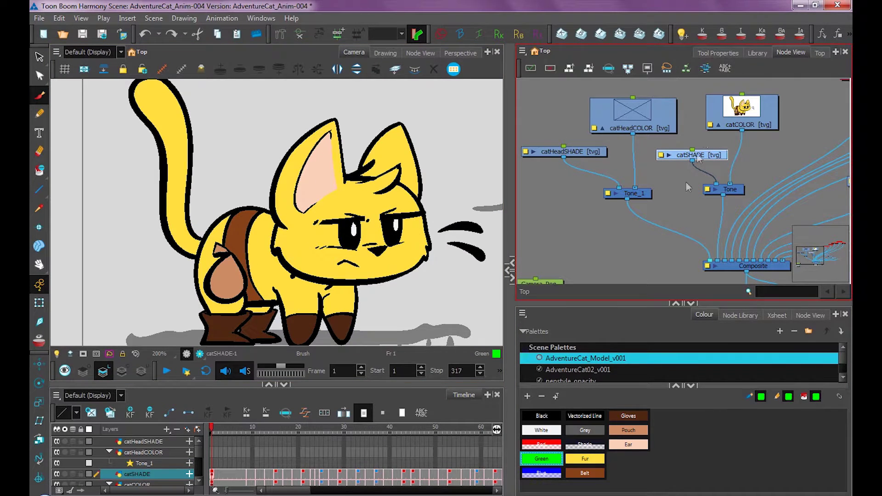
left_click(718, 53)
left_click(790, 53)
Step: Brush shading along the jaw, muzzle, eyelids and head's left edge, undoing the ear strokes
mouse_move(430, 251)
left_mouse_down()
mouse_move(377, 278)
mouse_move(278, 228)
left_mouse_up()
left_click_drag(359, 246, 383, 246)
left_click_drag(424, 217, 402, 222)
left_click_drag(317, 225, 349, 223)
mouse_move(390, 184)
left_mouse_down()
mouse_move(398, 172)
mouse_move(375, 190)
left_mouse_up()
left_click_drag(300, 264, 312, 136)
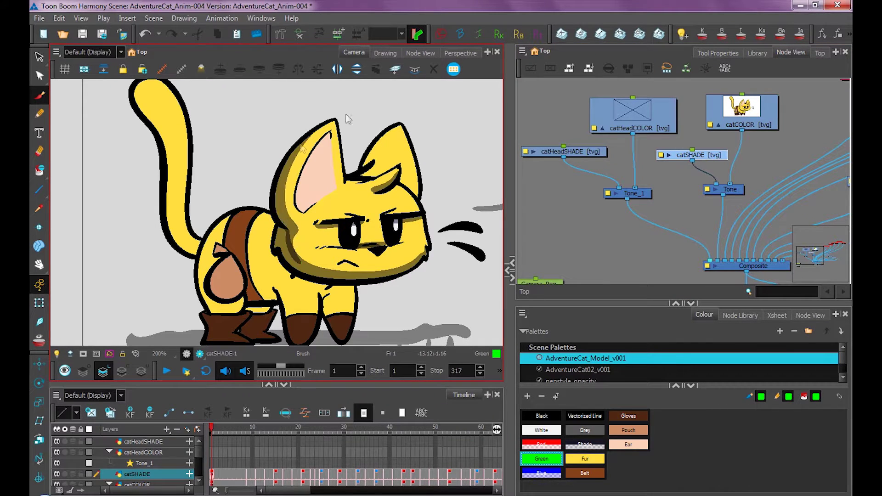
left_click_drag(279, 192, 283, 224)
mouse_move(359, 147)
left_mouse_down()
mouse_move(457, 123)
mouse_move(383, 196)
left_mouse_up()
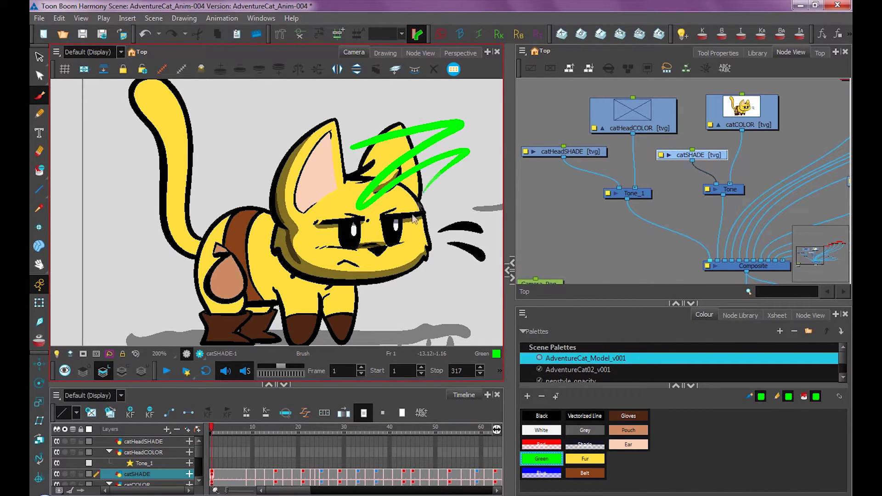
key("alt+s")
key("ctrl+z")
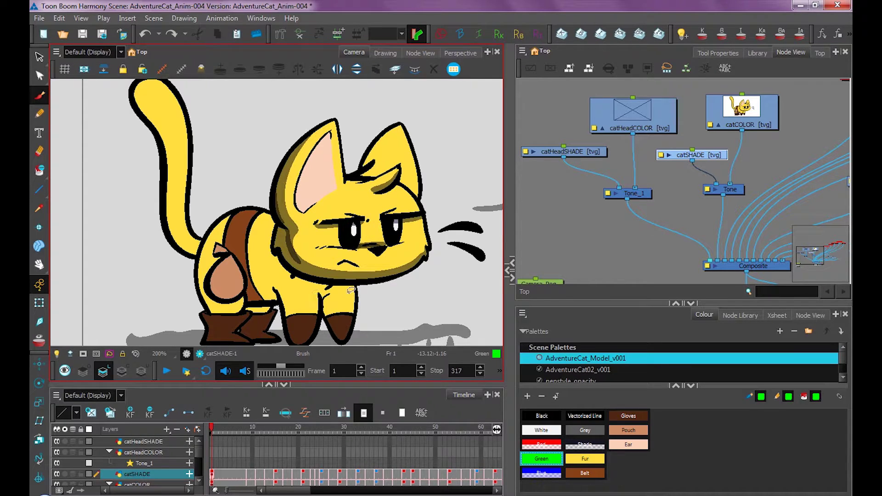
Step: Add a shading line down the chest, preview the render, and zoom back out
left_click_drag(312, 251, 308, 322)
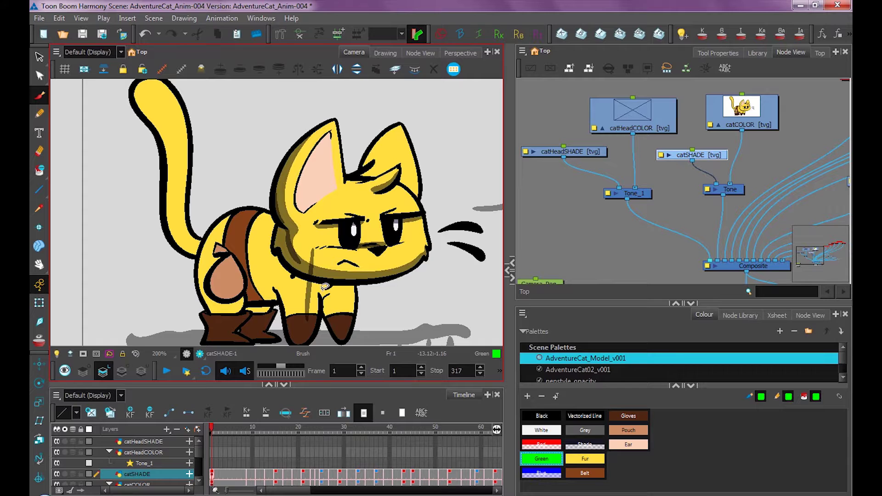
scroll(322, 266, "up", 5)
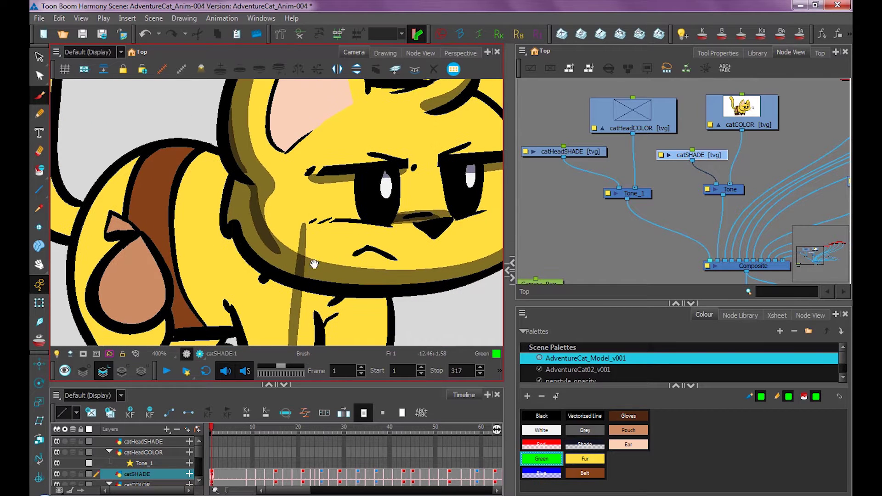
left_click(200, 354)
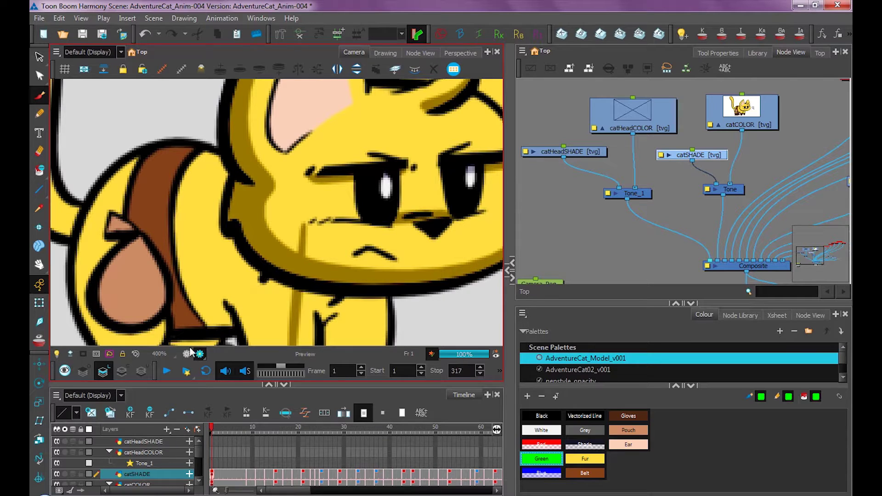
left_click(189, 352)
key("1")
key("1")
key("1")
key("1")
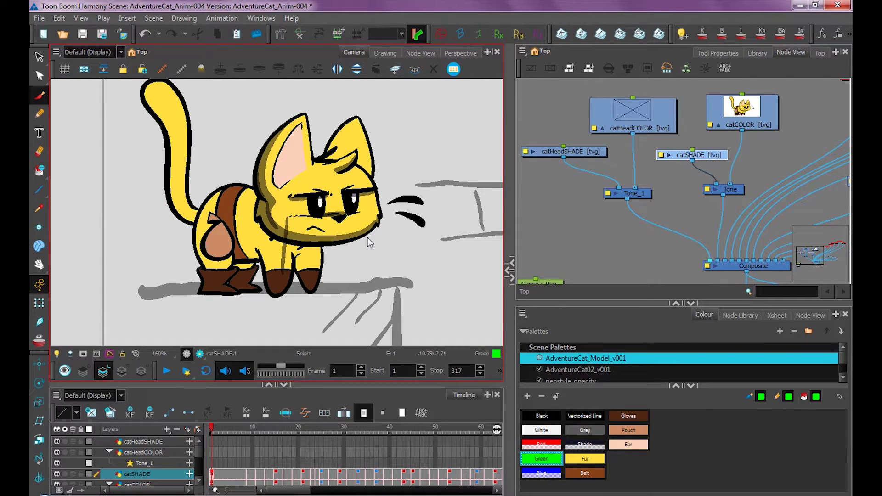
Step: Flatten all catSHADE strokes together and turn on Auto Flatten for the brush
key("k")
key("ctrl+a")
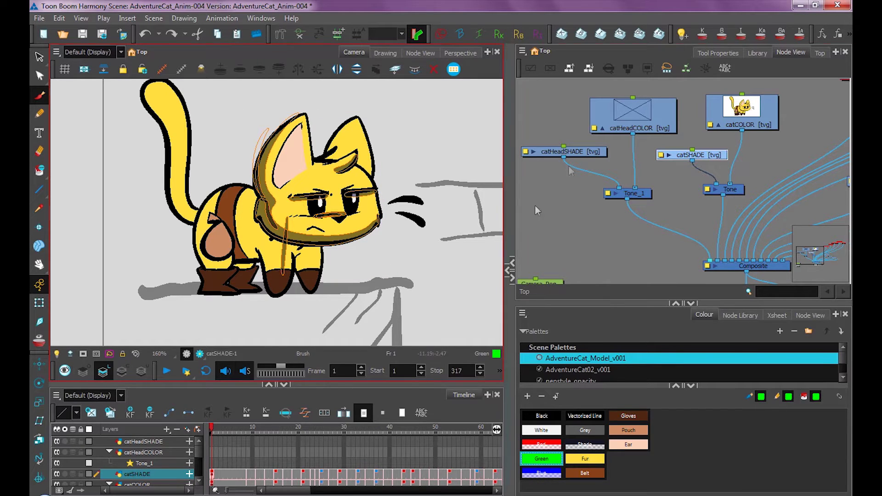
left_click(718, 52)
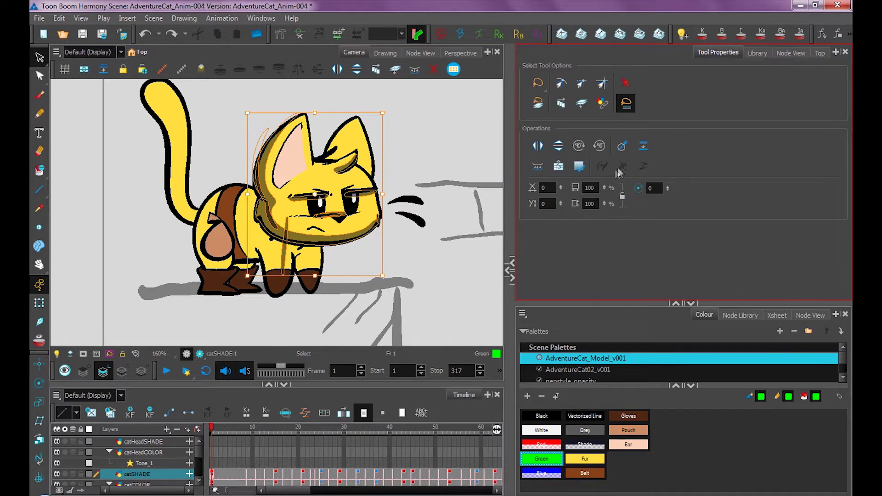
left_click(643, 146)
left_click(431, 248)
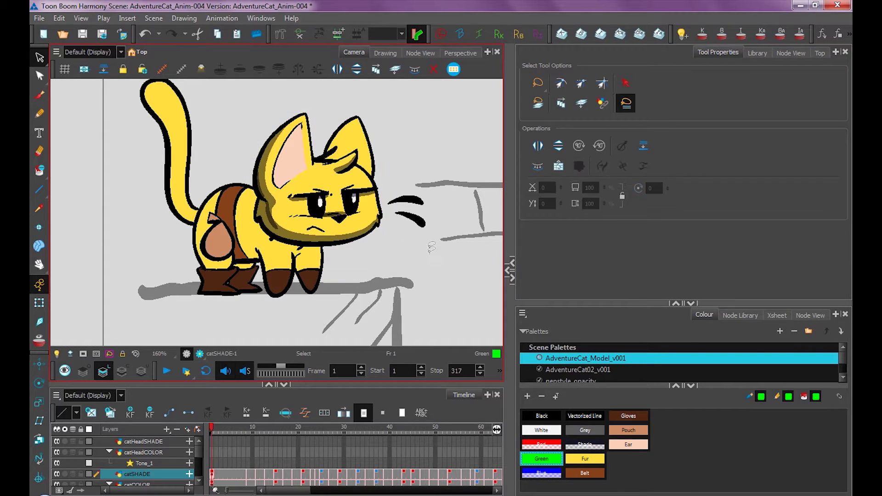
key("alt+b")
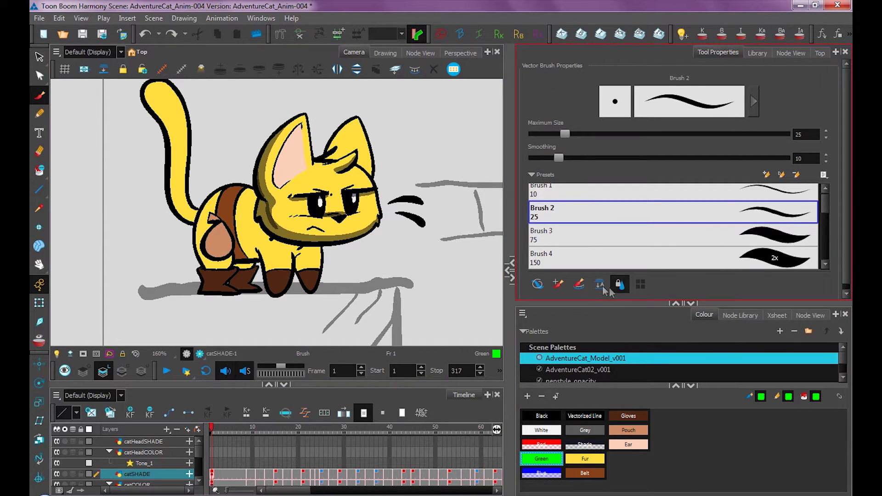
left_click(601, 284)
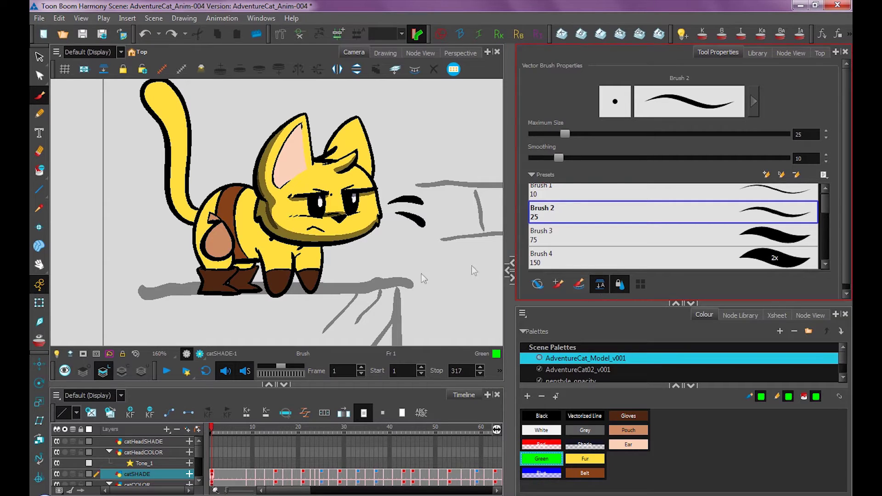